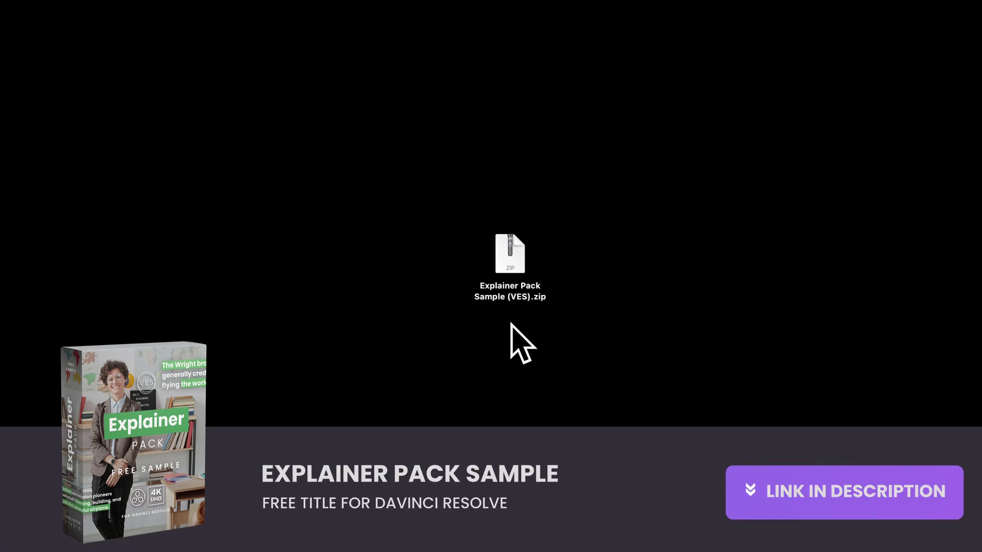
Browse the Explainer Pack Sample (VES) folder's License and instruction PDFs, DRFX bundle and Font folder
double_click(517, 271)
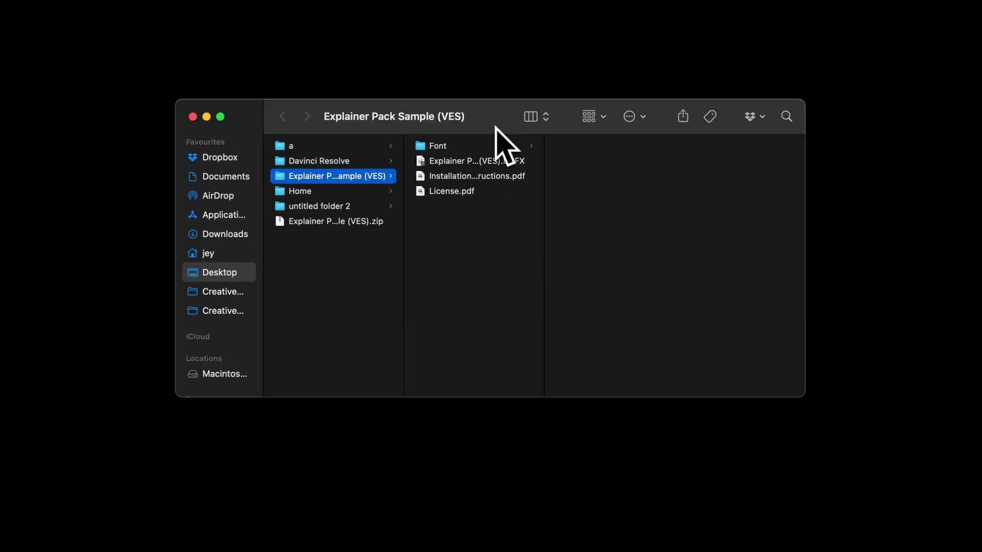
left_click(440, 197)
left_click(449, 180)
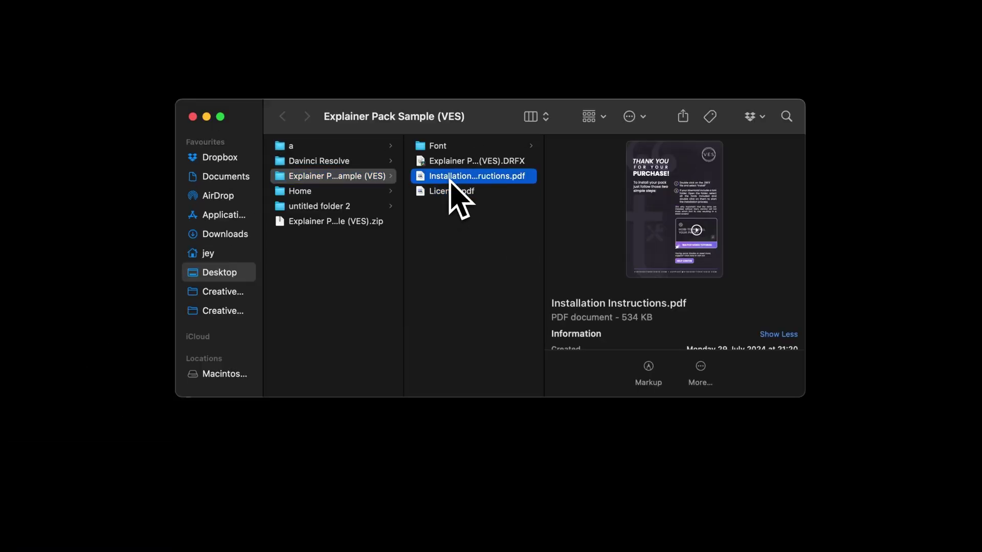
left_click(459, 162)
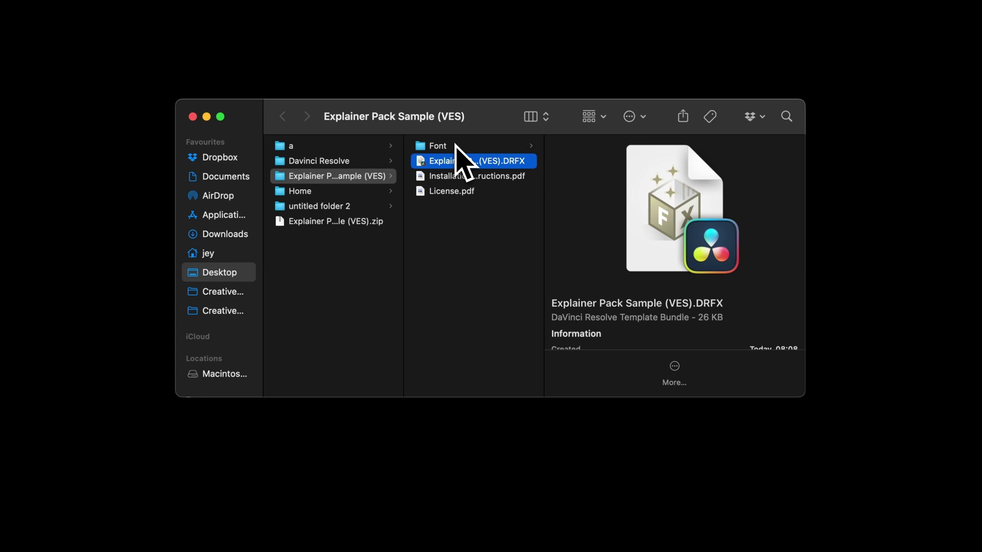
left_click(456, 146)
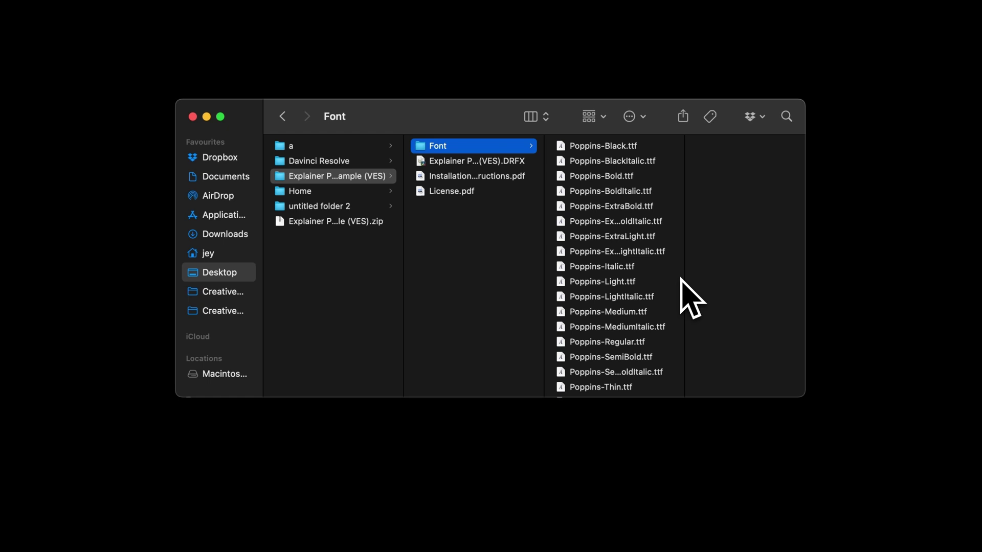
Preview Poppins-Black, select all 18 Poppins font files, then select the DRFX template bundle
left_click(608, 148)
scroll(588, 338, "down", 2)
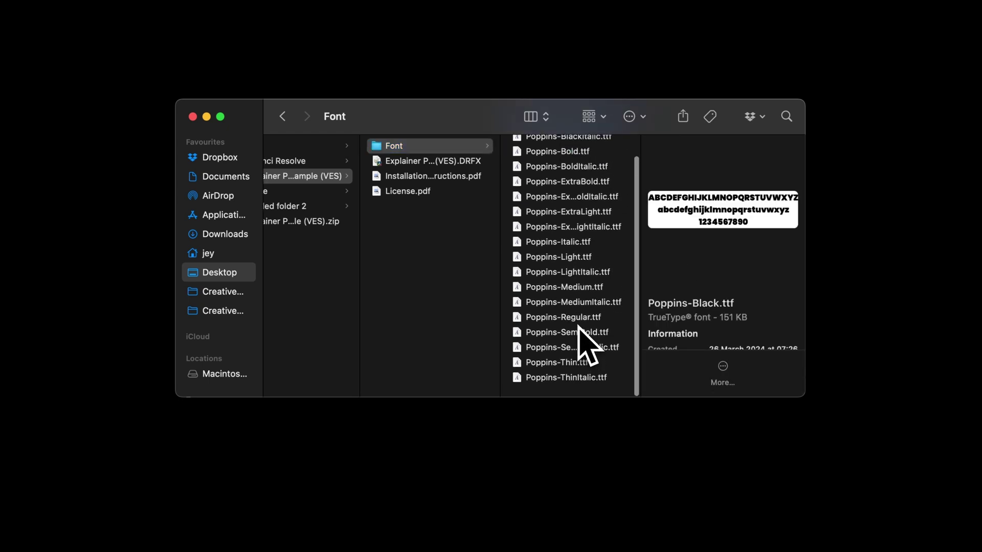
left_click(558, 387, "shift")
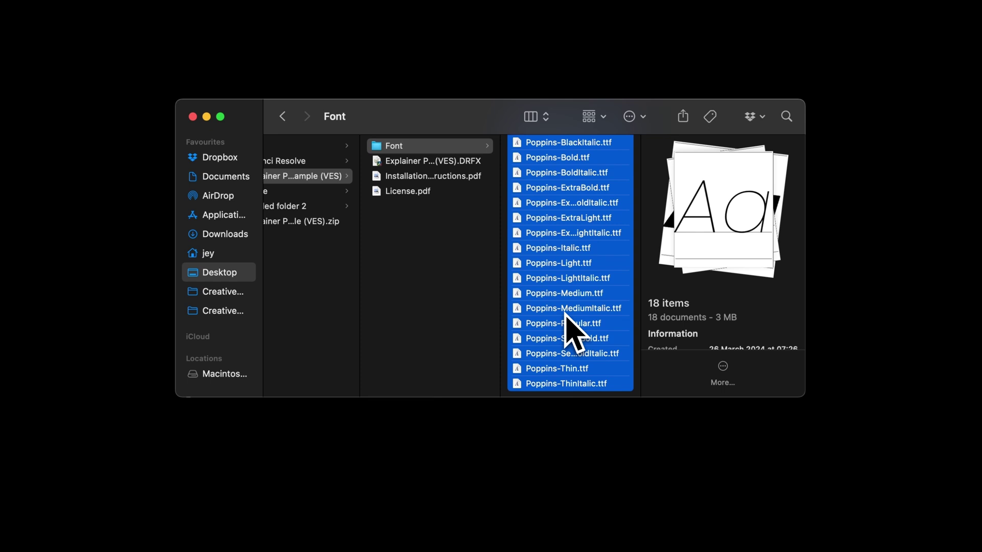
left_click(453, 161)
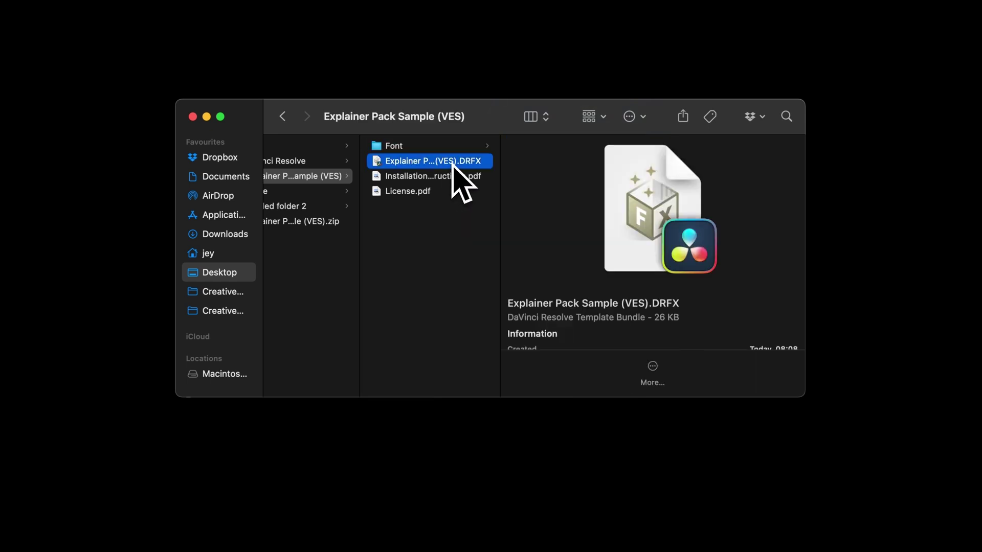
Install Explainer Pack Sample (VES).DRFX into Resolve's Effects Library
double_click(422, 163)
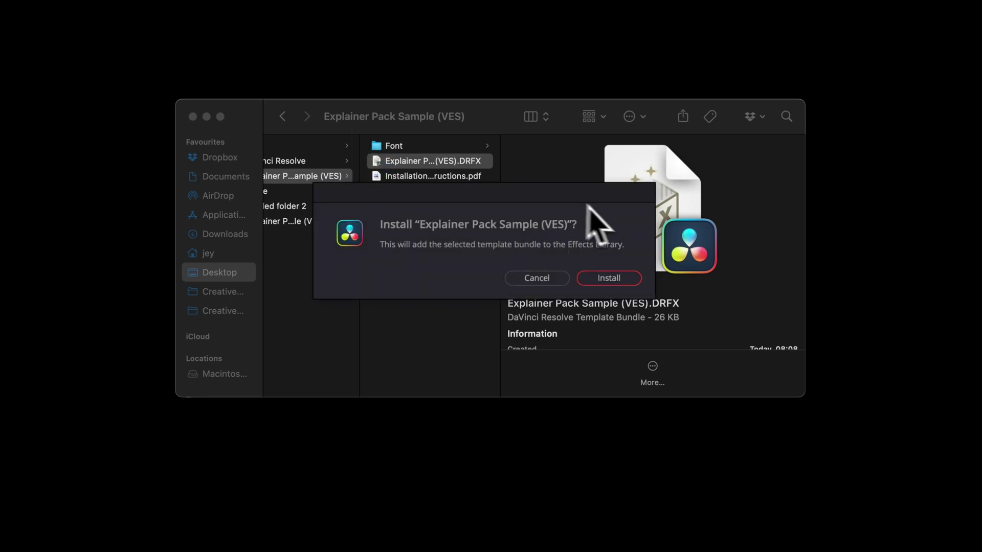
left_click(616, 280)
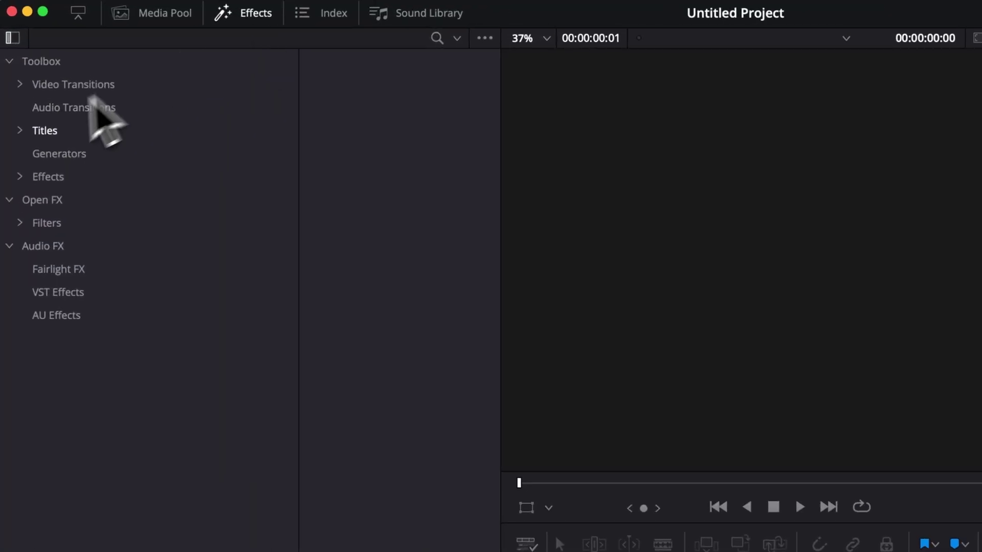
Open Titles > Video Editor Studio > Sample and preview its titles, scrolling to Explainer Pack Sample
left_click(13, 88)
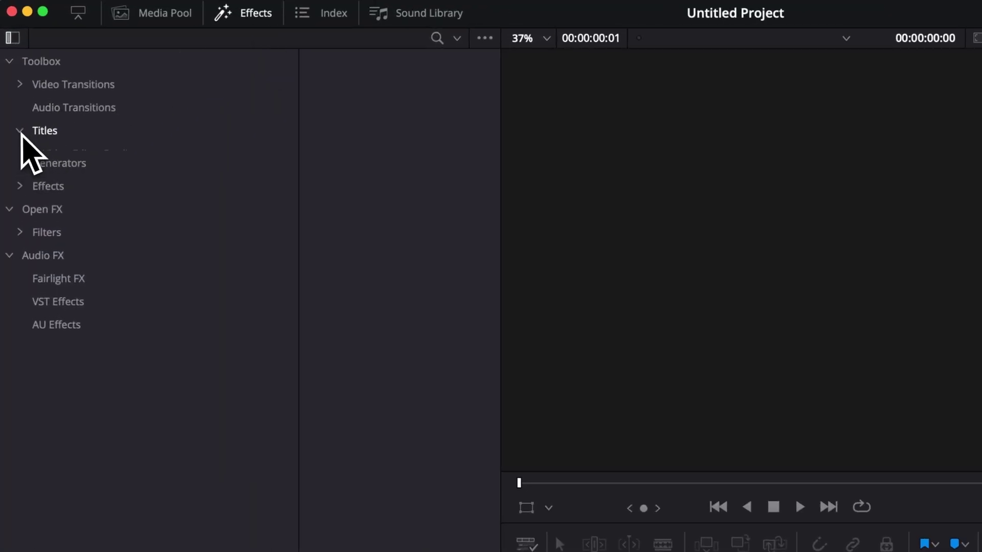
left_click(29, 153)
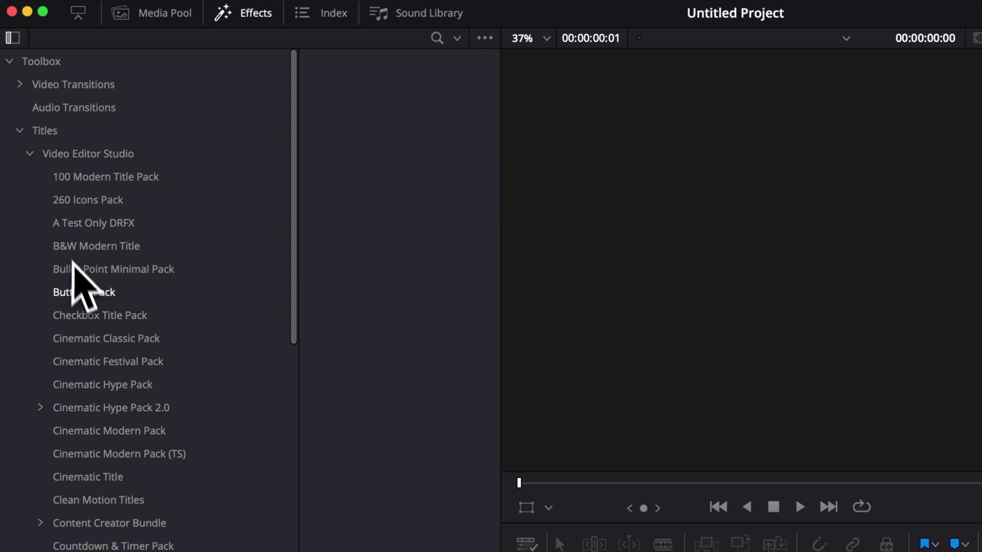
scroll(81, 284, "down", 10)
scroll(81, 297, "down", 3)
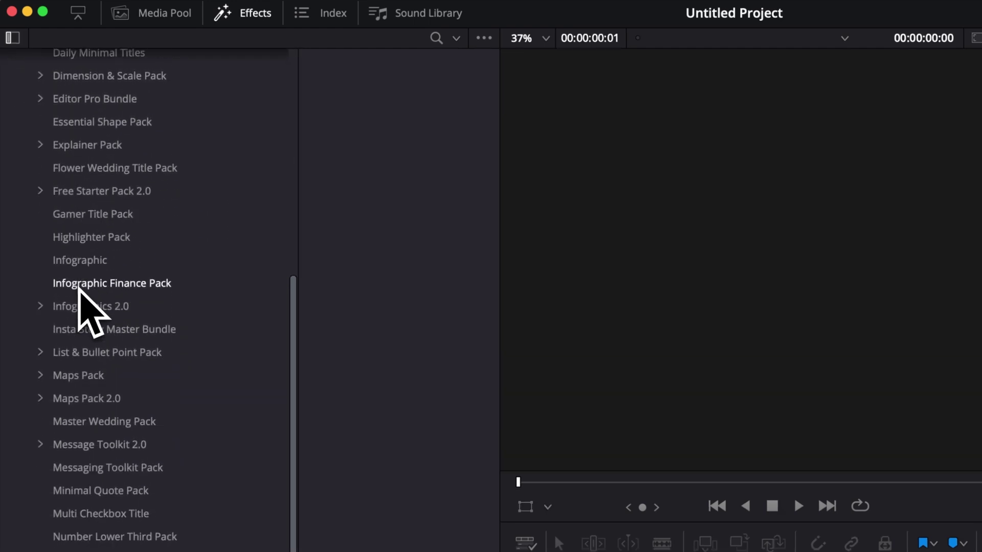
left_click(59, 376)
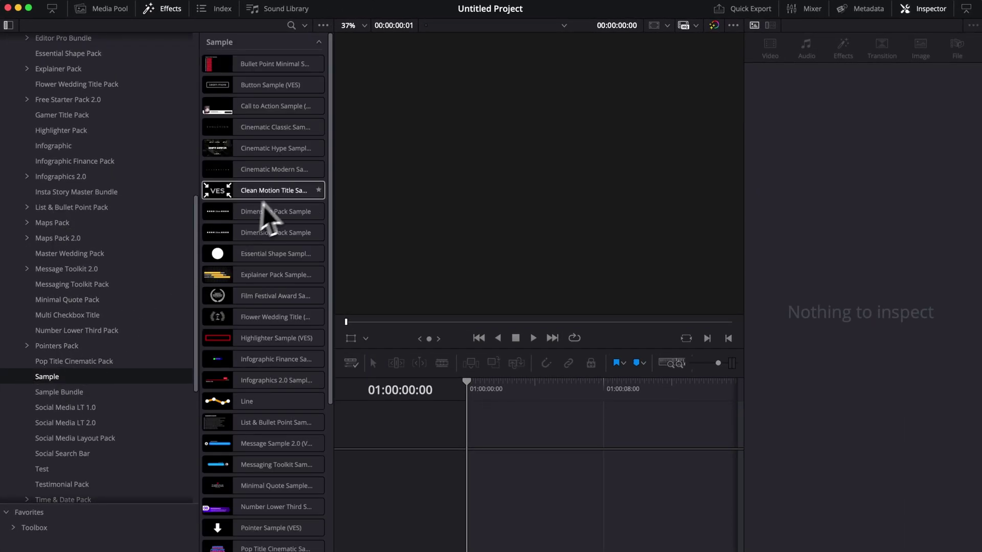
left_click(287, 191)
scroll(285, 193, "down", 1)
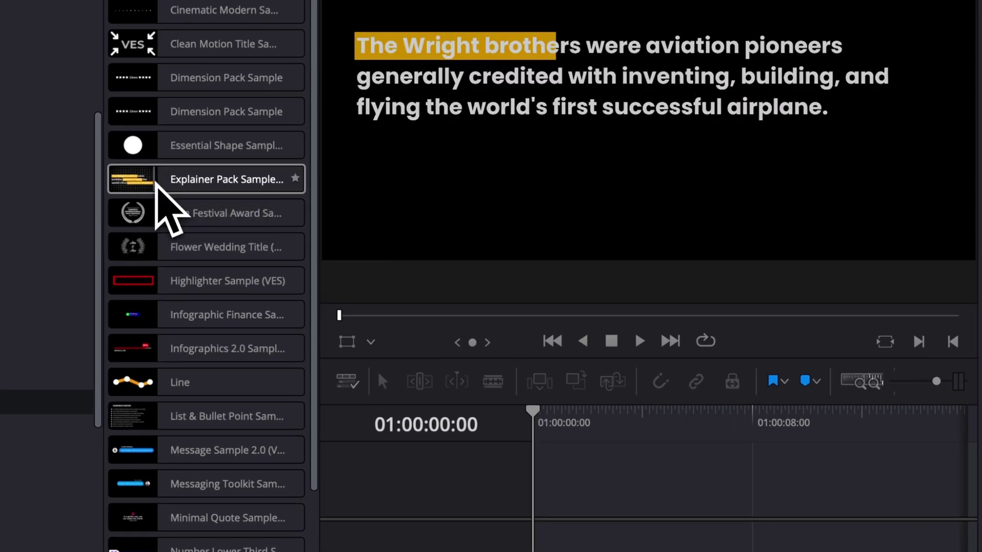
Place the Explainer Pack Sample title on track V1 and select the clip
left_click_drag(156, 185, 545, 543)
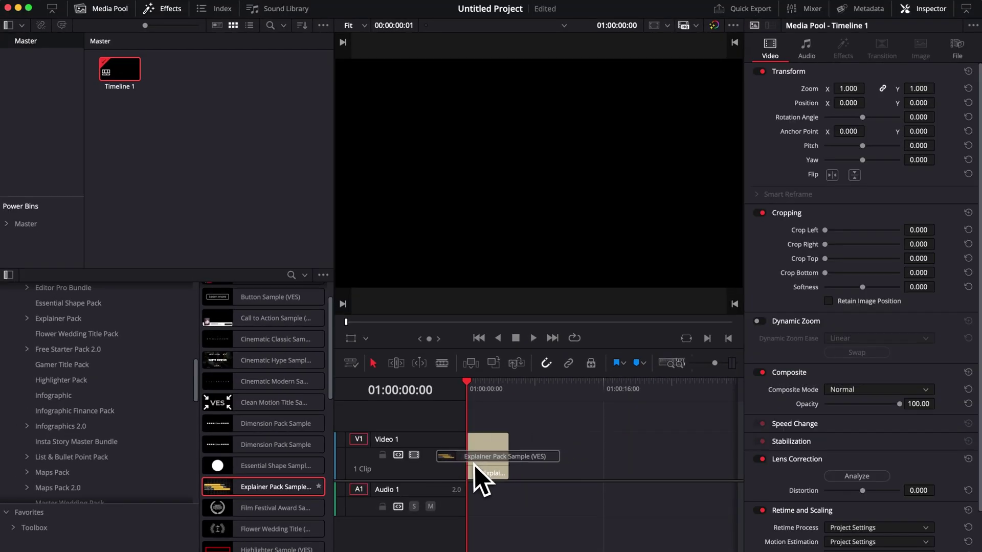
left_click_drag(471, 463, 472, 464)
left_click(532, 338)
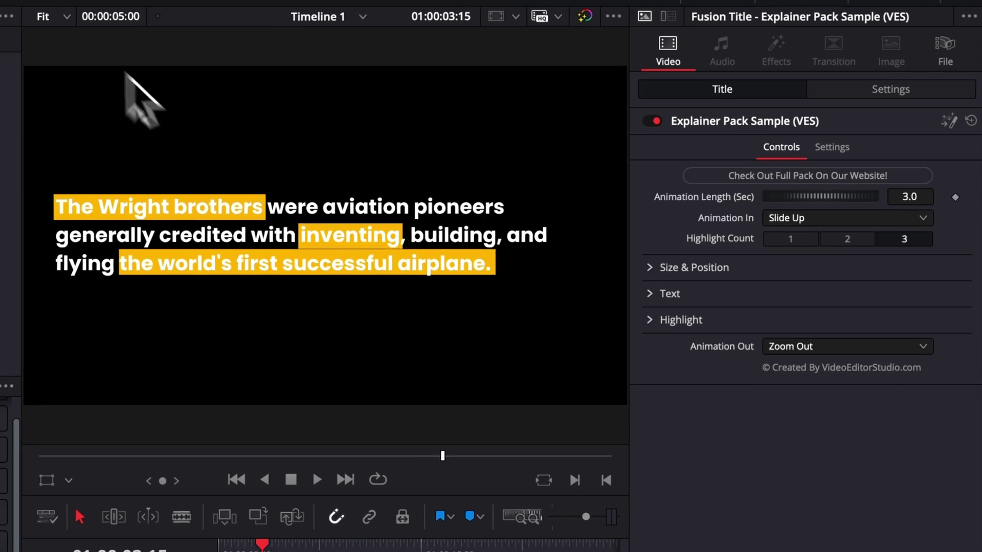
Set Playback > Render Cache to Smart, then play the title from 01:00:00:00
left_click(335, 7)
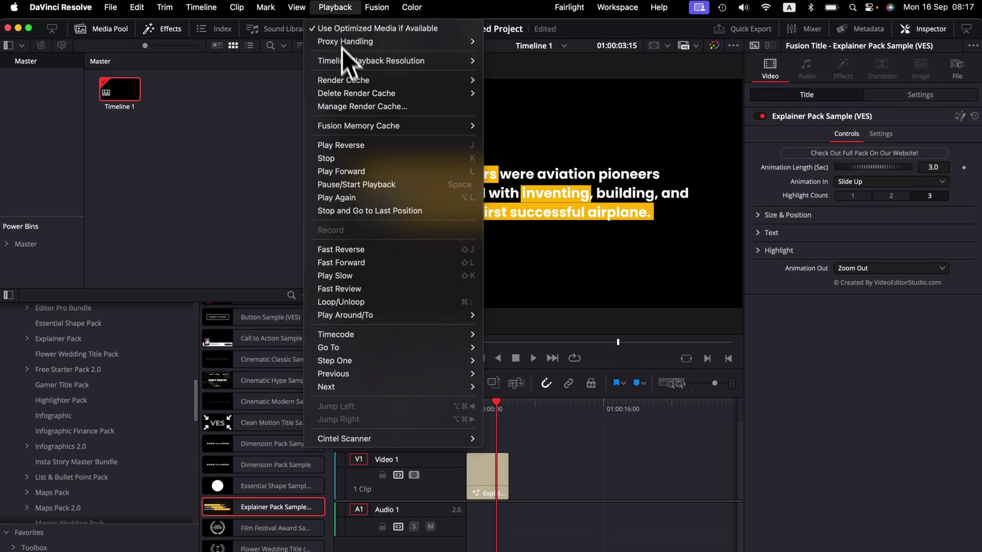
mouse_move(347, 81)
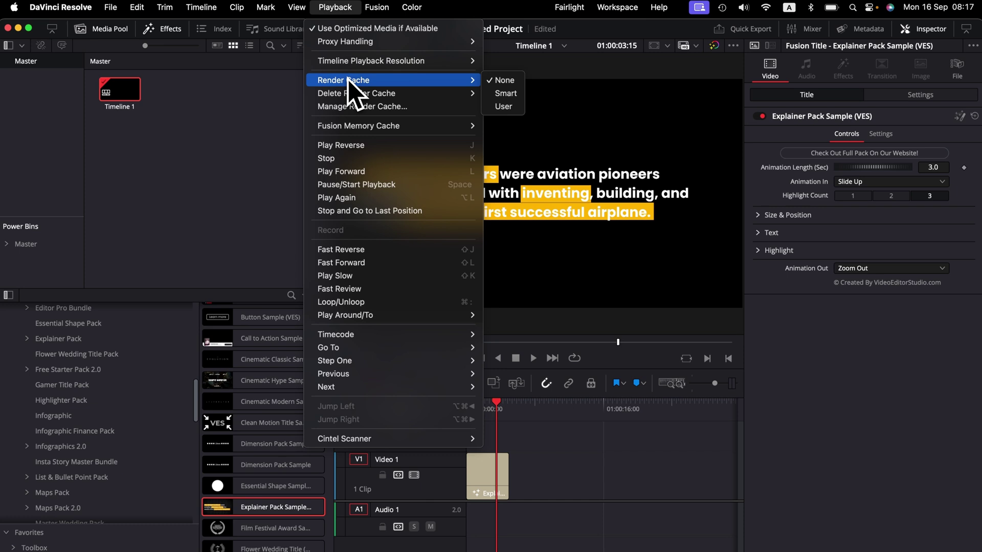
left_click(506, 93)
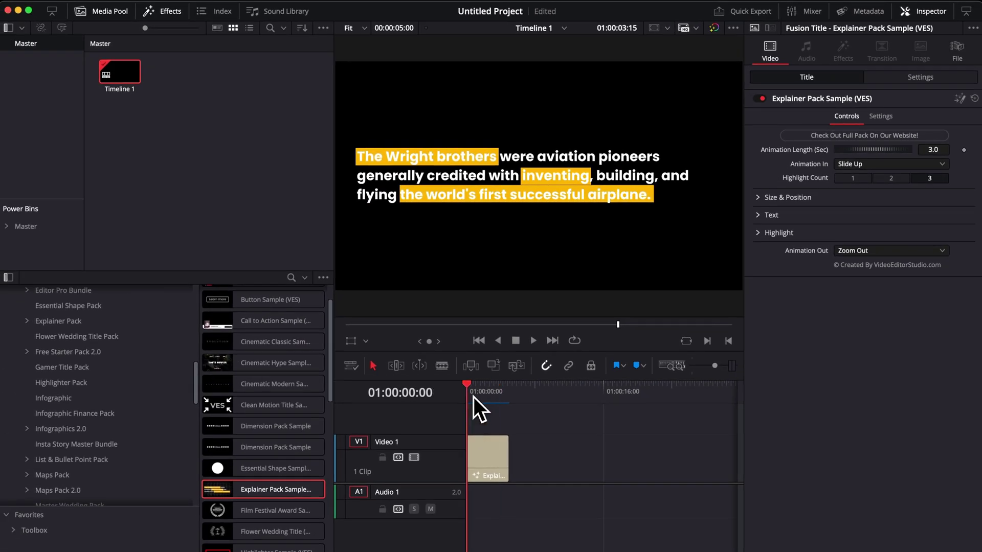
left_click(469, 394)
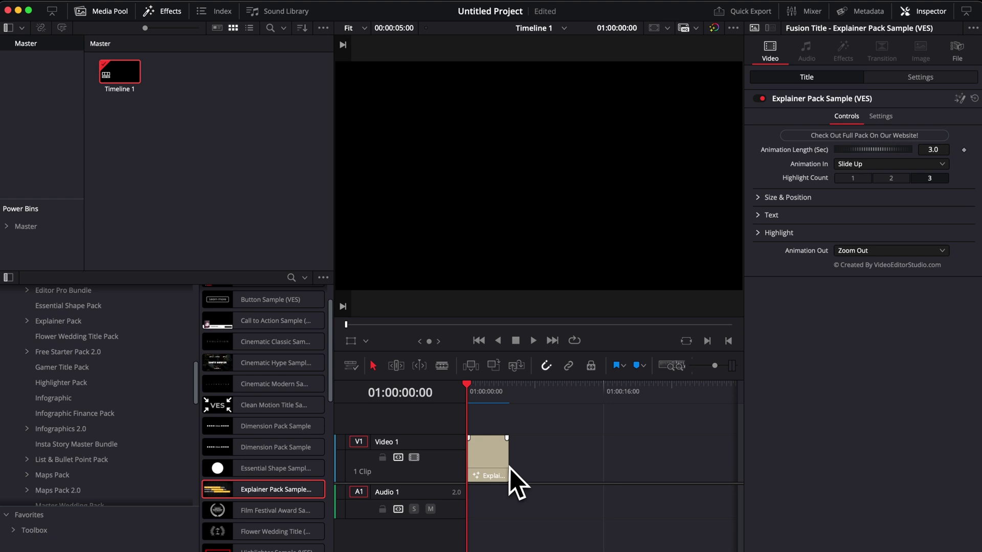
key("space")
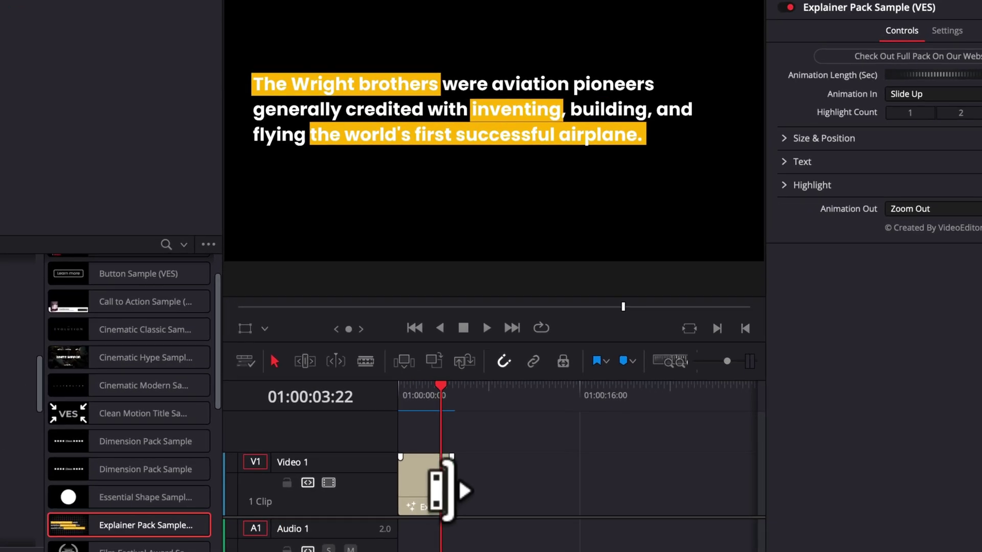
left_click_drag(508, 464, 549, 464)
left_click_drag(475, 486, 648, 511)
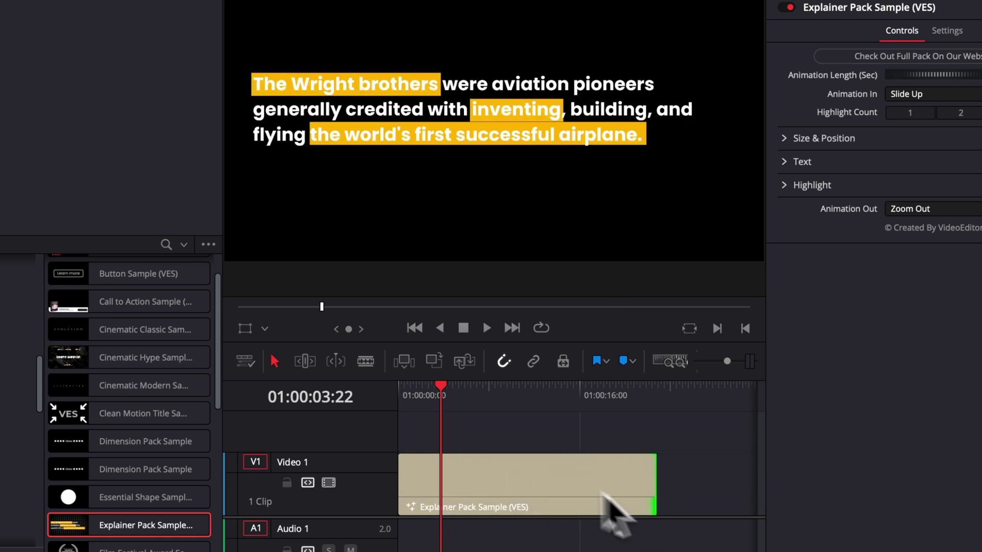
left_click(410, 401)
left_click_drag(410, 404, 645, 410)
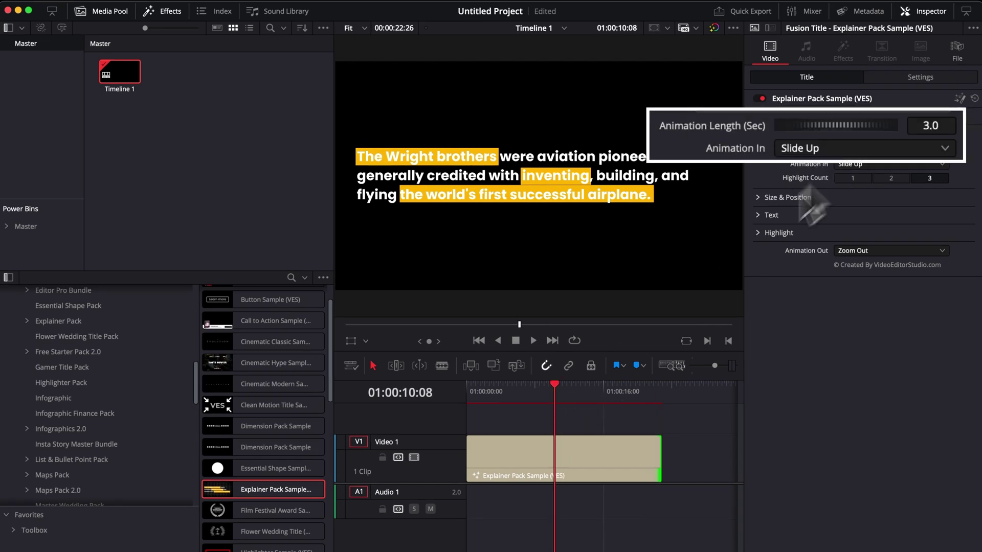
left_click(469, 387)
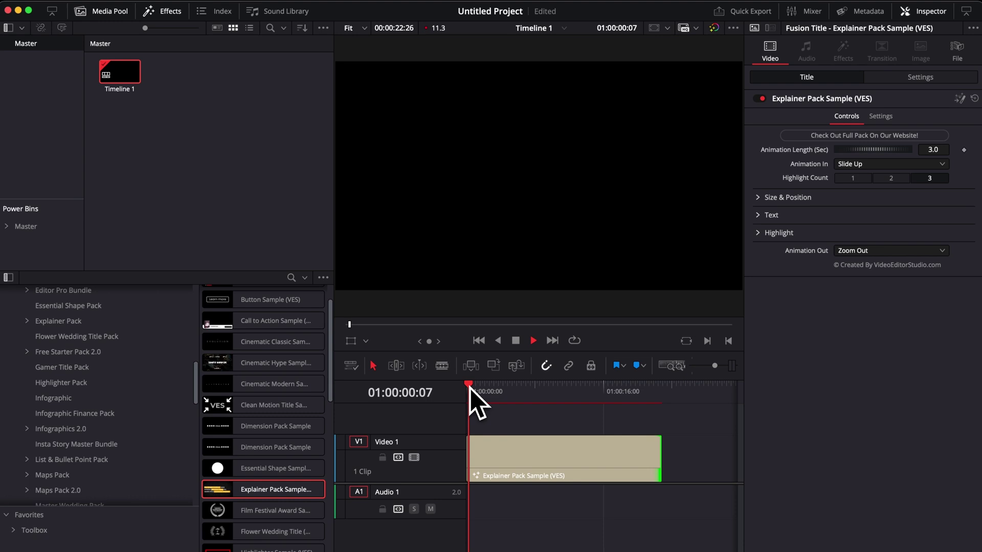
key("space")
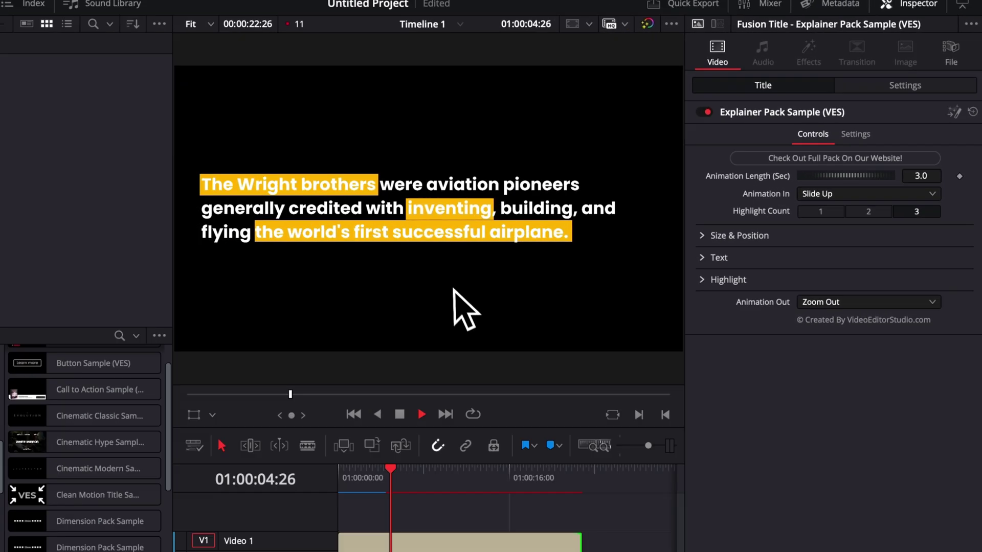
Scrub the opening animation and change Animation Length from 3.0 to 1.0 seconds
left_click(489, 391)
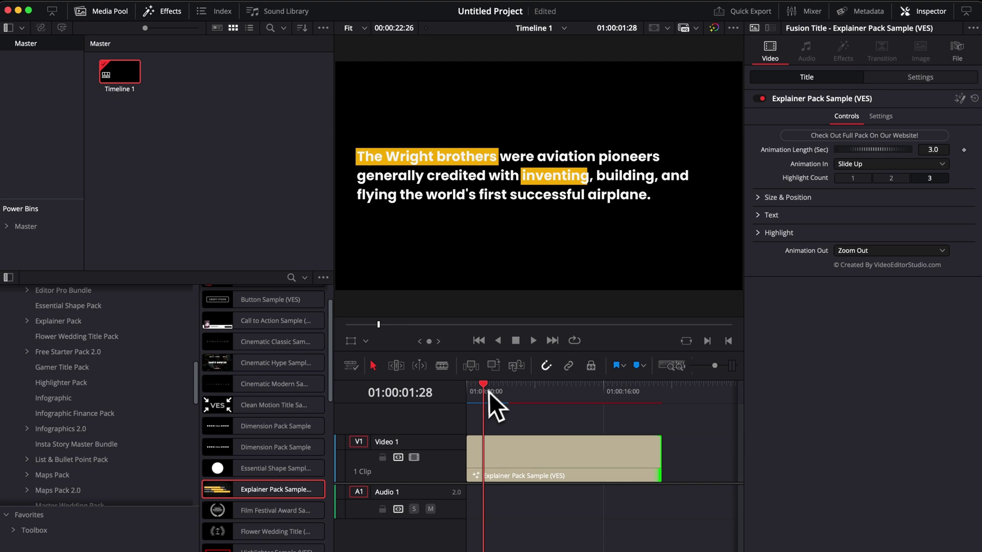
mouse_move(489, 392)
left_mouse_down()
mouse_move(468, 392)
mouse_move(493, 395)
left_mouse_up()
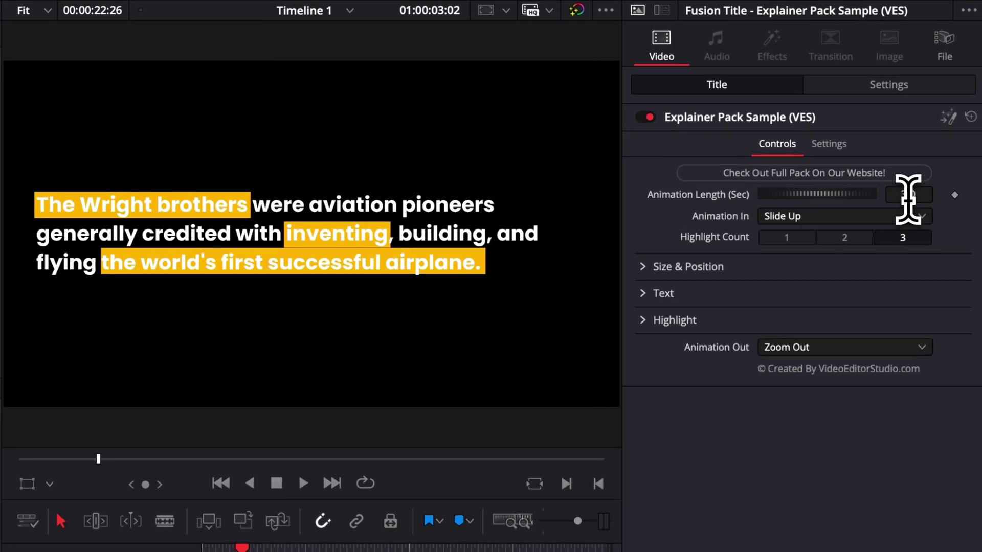
left_click(907, 195)
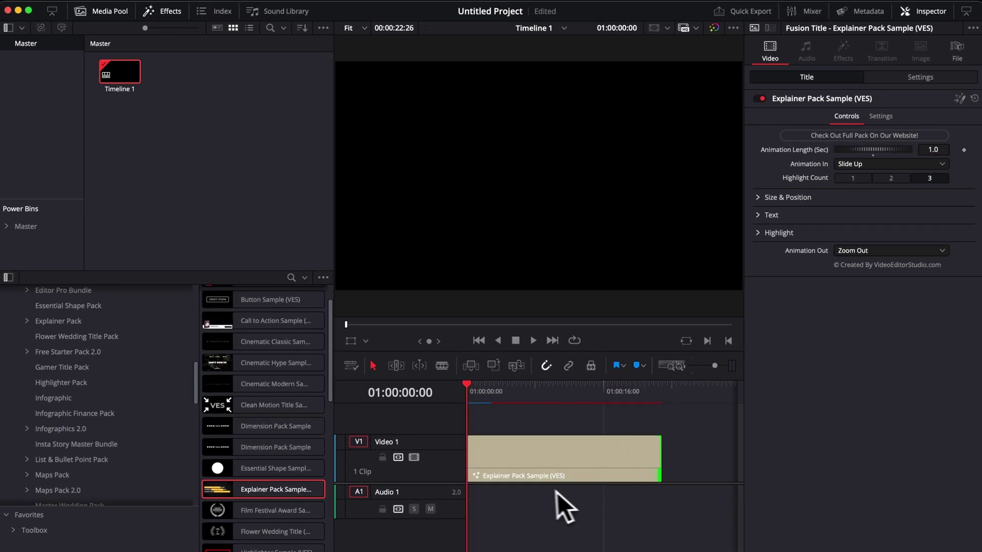
key("space")
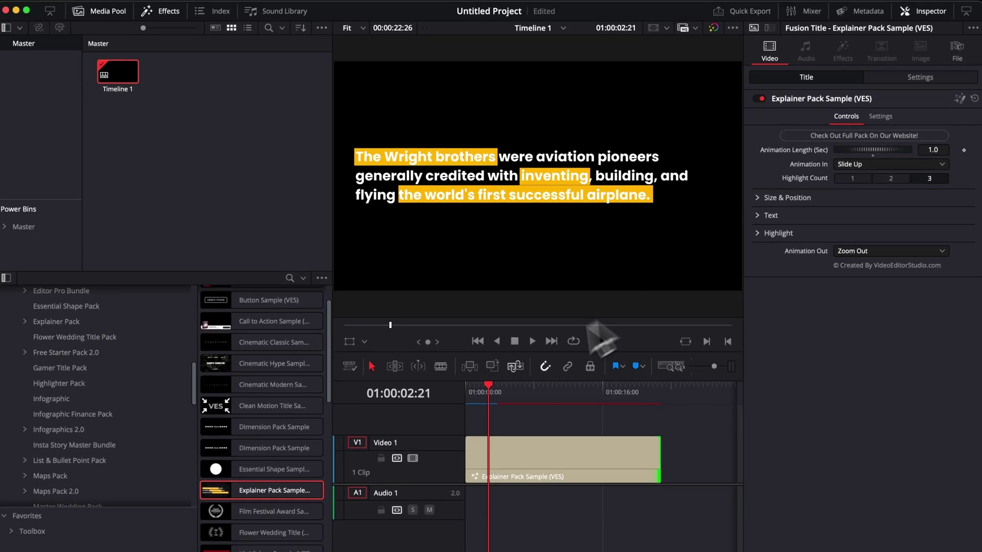
Set Animation In to None and replay the title from the start to check
left_click(470, 393)
key("space")
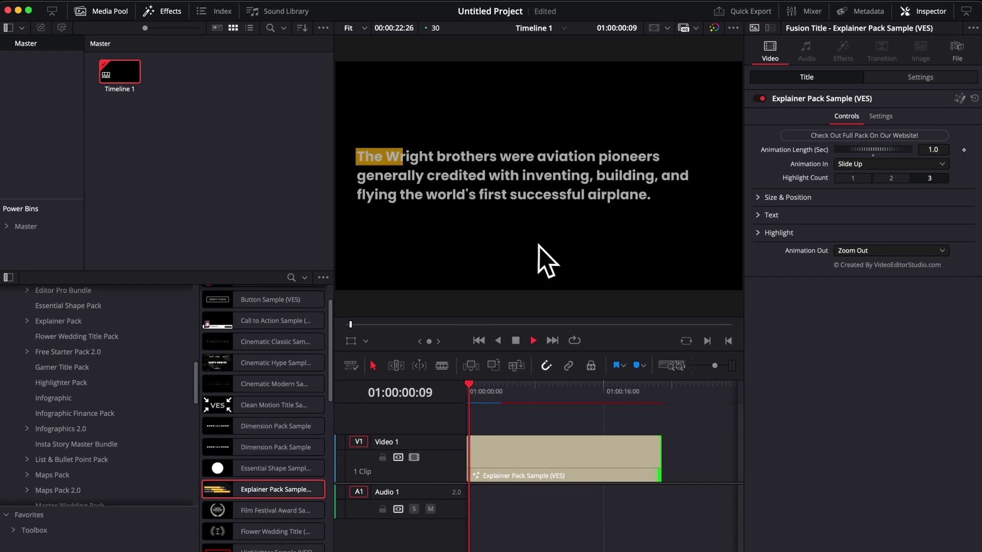
left_click(565, 194)
left_click(864, 166)
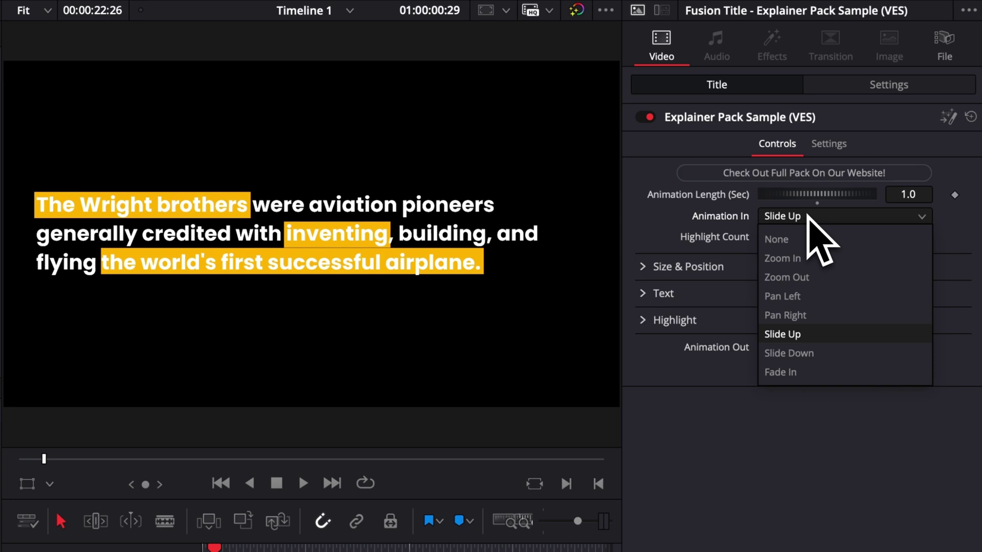
left_click(813, 238)
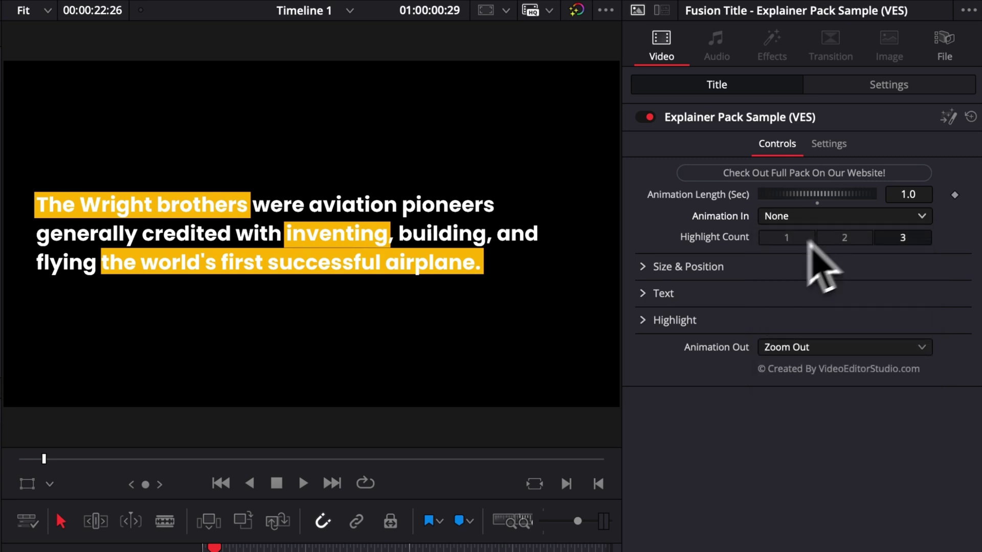
key("Home")
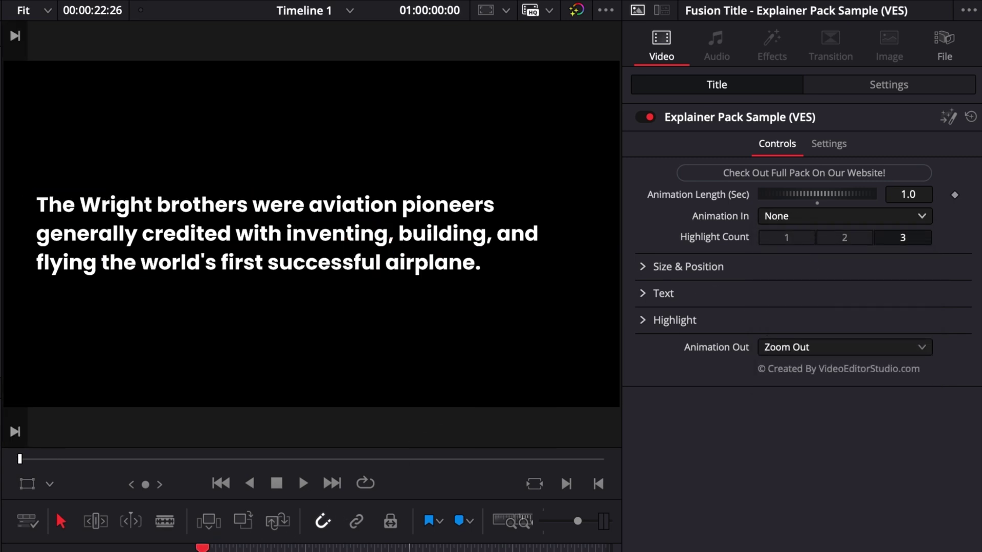
key("space")
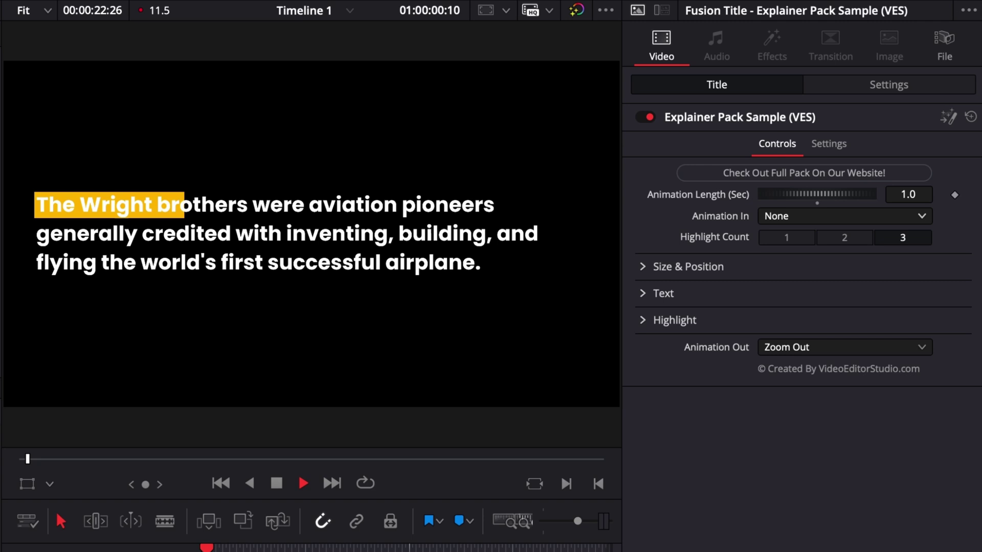
key("space")
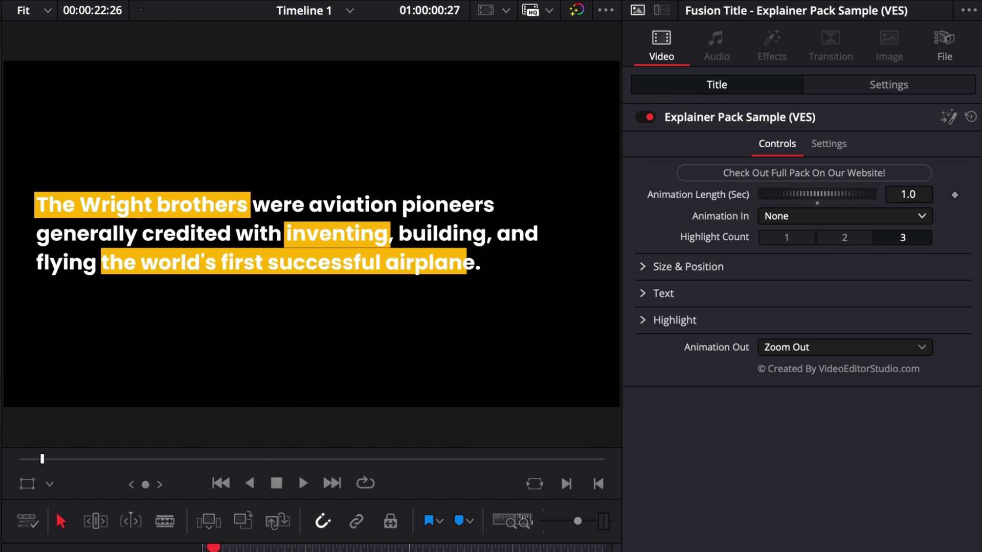
left_click(837, 216)
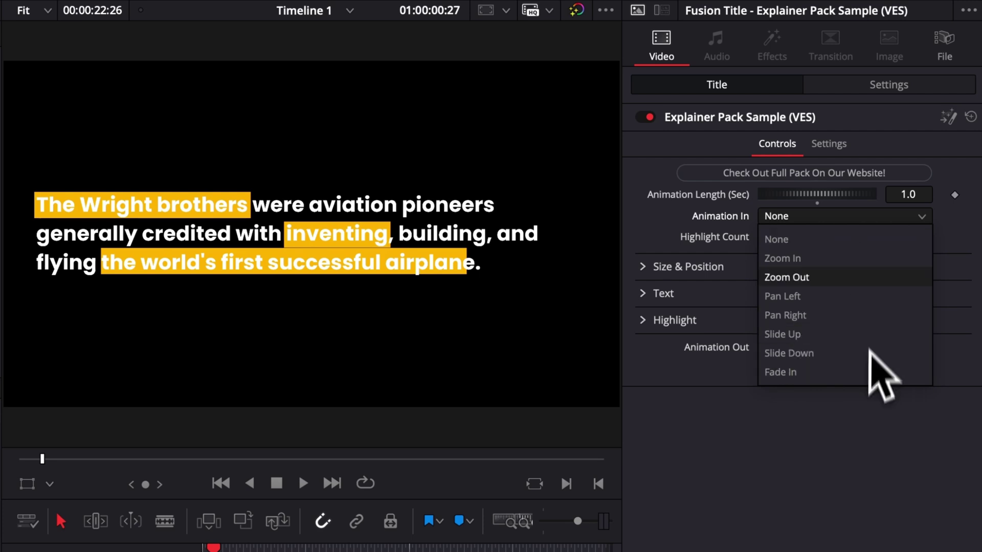
left_click(844, 435)
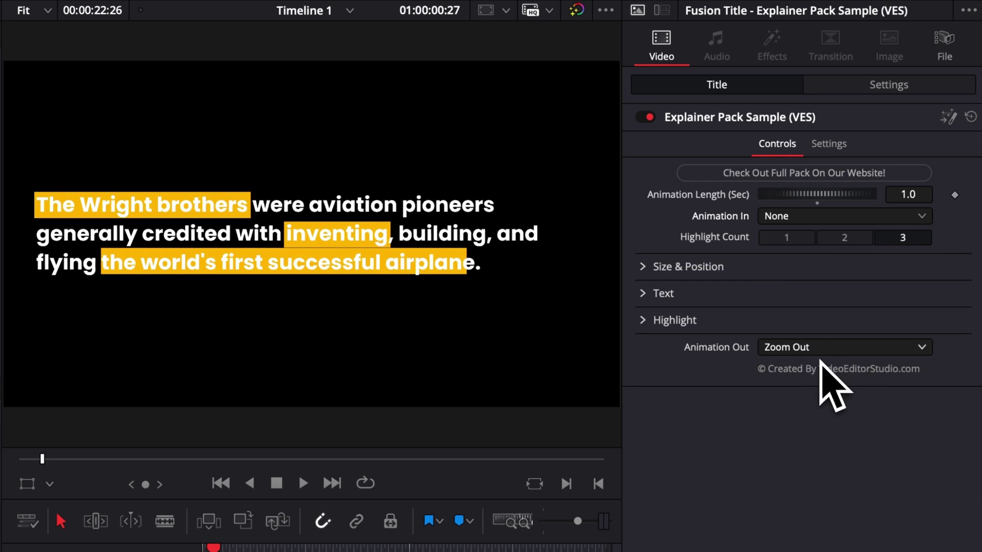
Try Slide Up and Slide Down for Animation Out near the clip's end, then set it to None
left_click(772, 349)
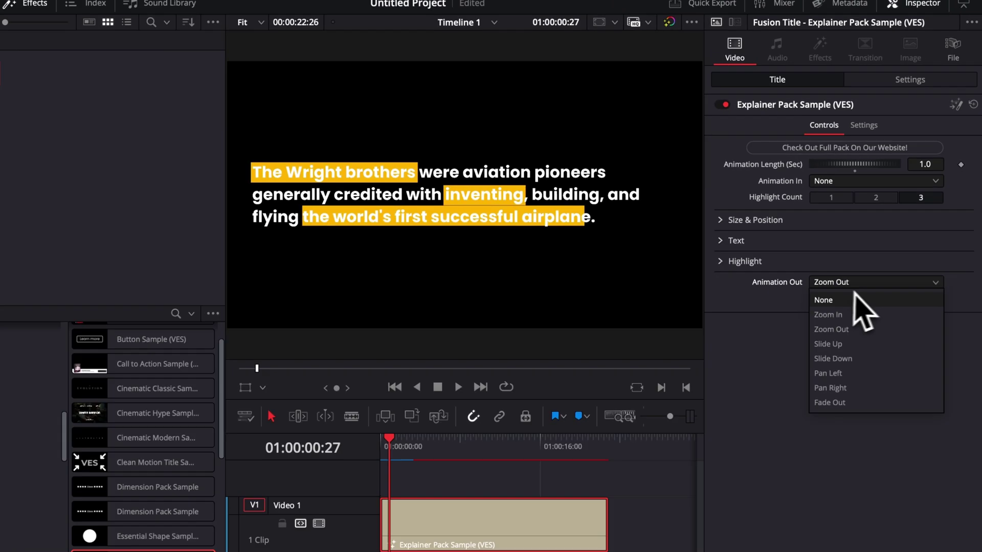
left_click(597, 452)
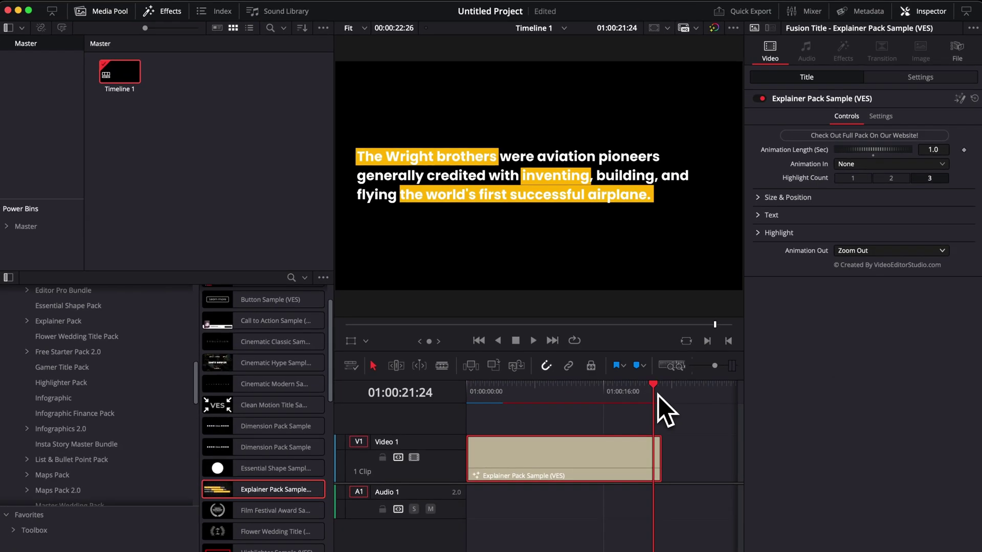
key("space")
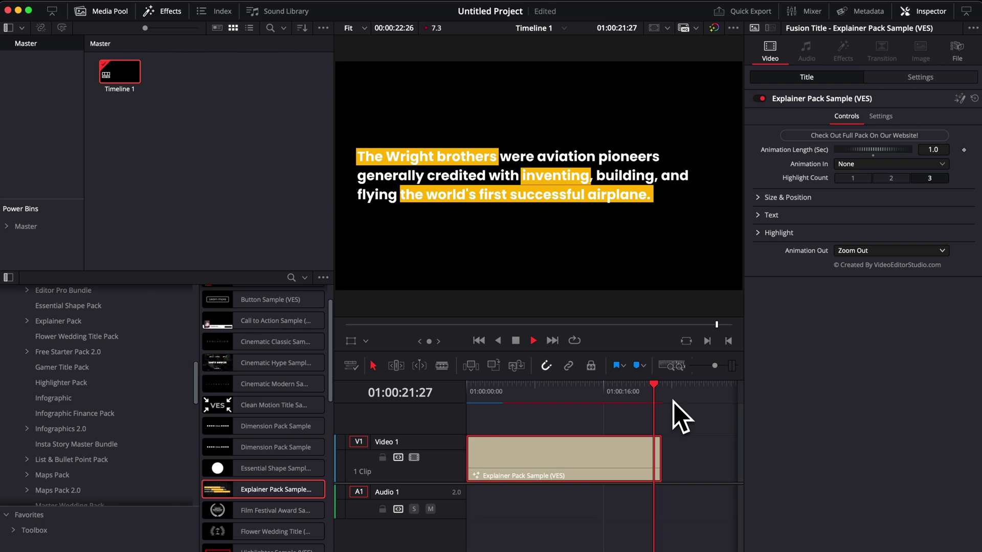
left_click(869, 250)
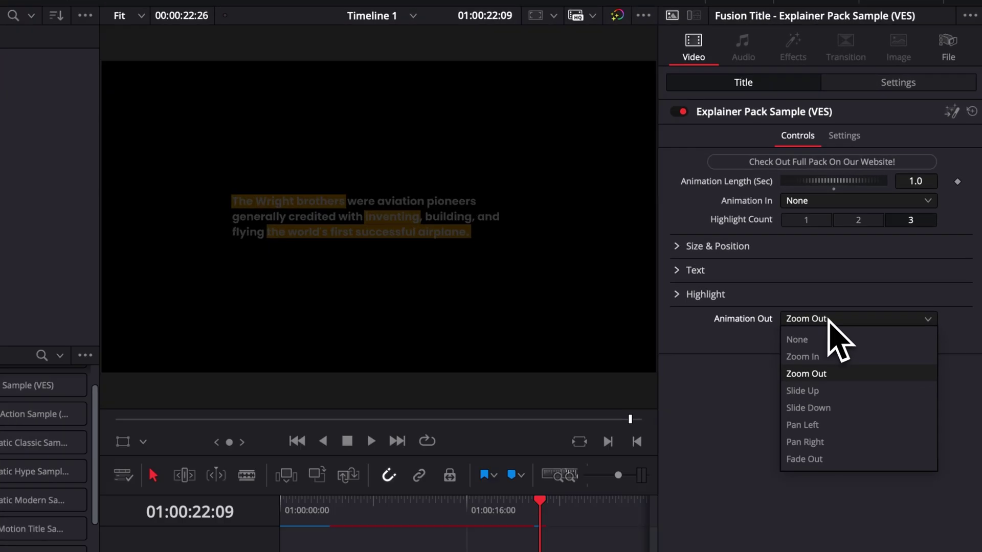
left_click(865, 301)
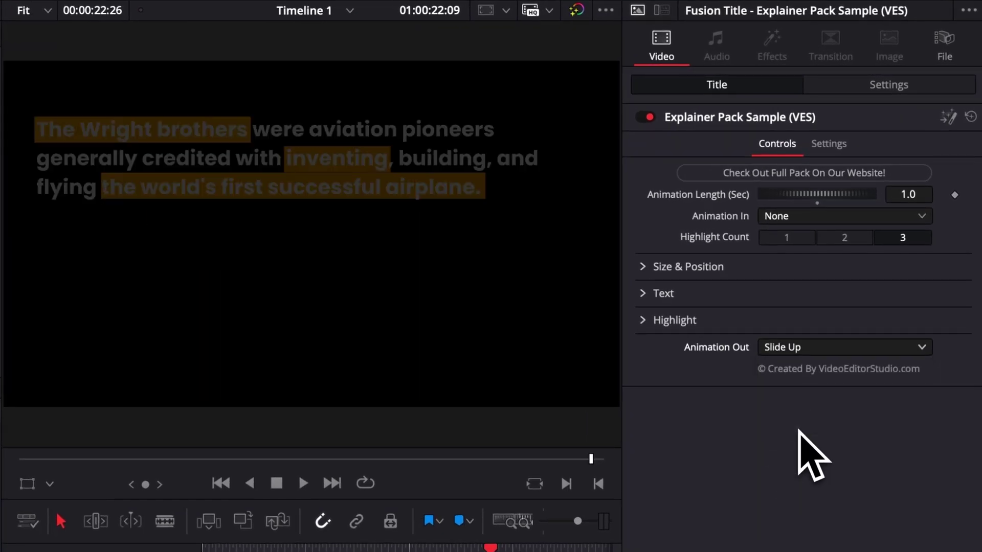
left_click(814, 348)
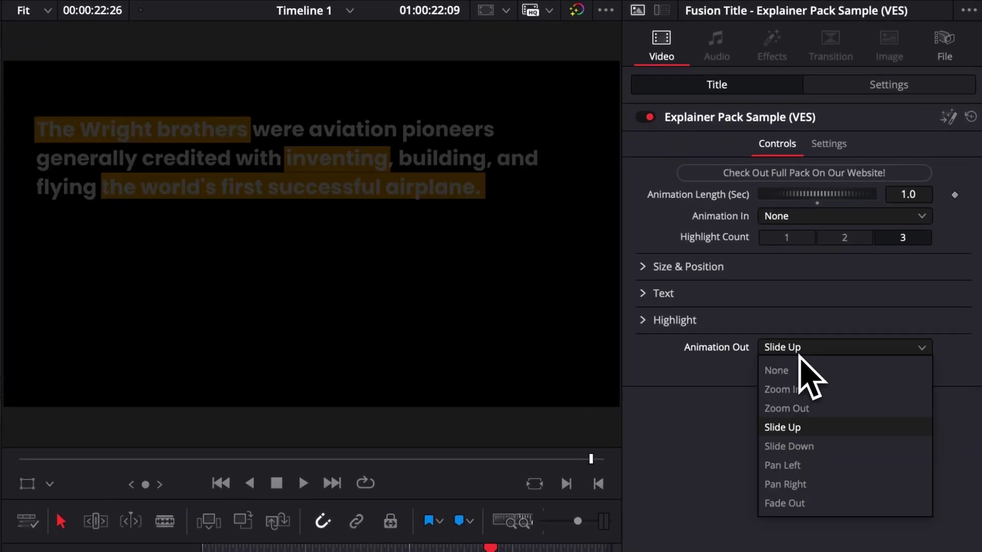
left_click(801, 444)
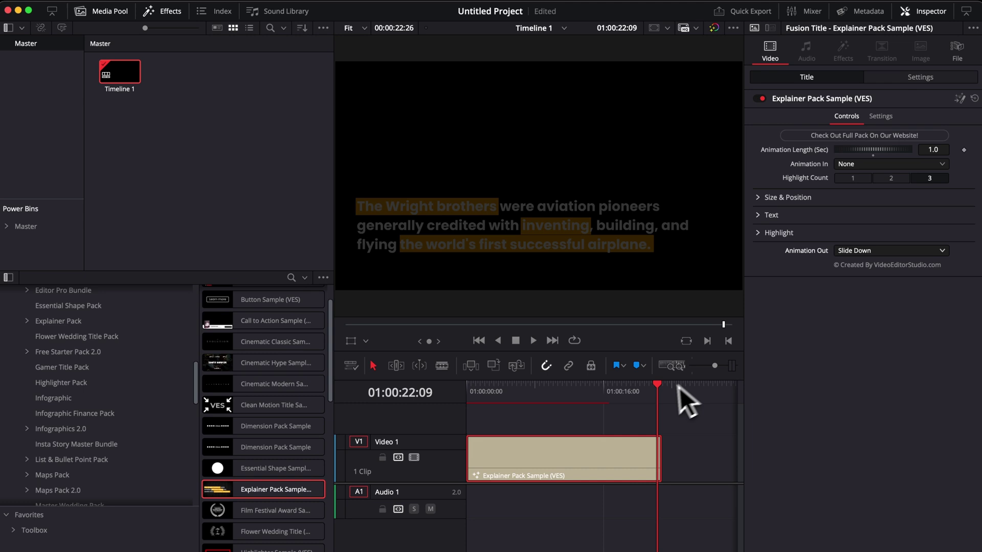
left_click_drag(610, 472, 561, 476)
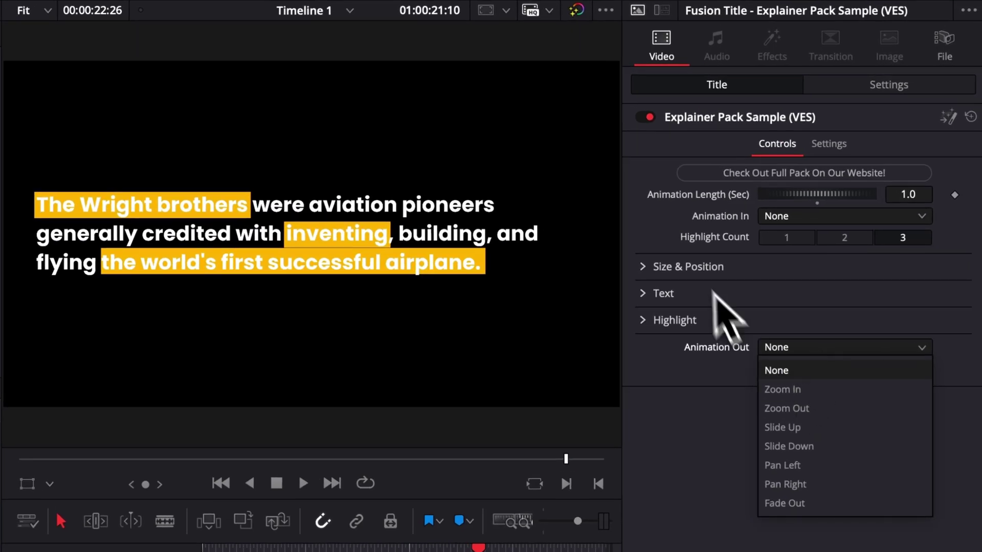
left_click(780, 215)
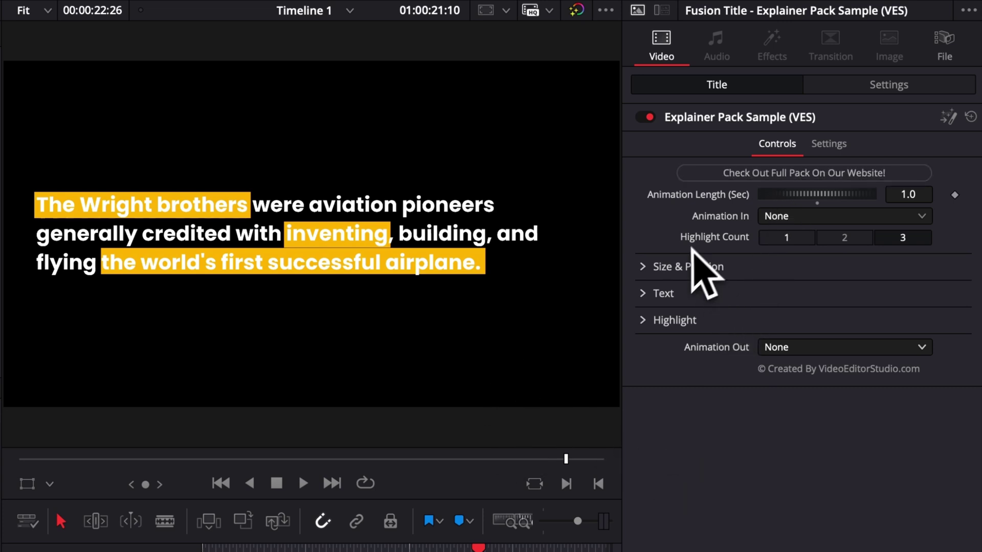
key("Home")
key("space")
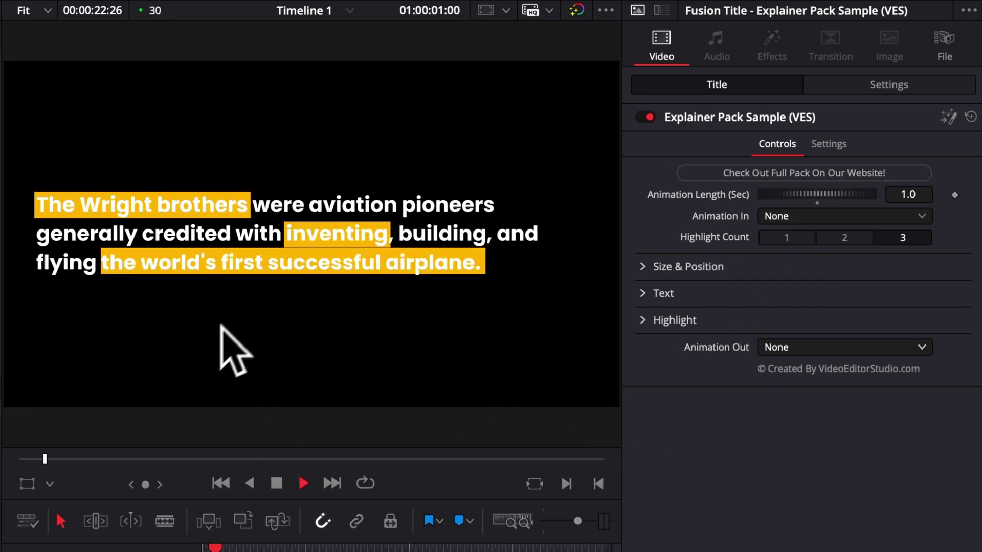
key("space")
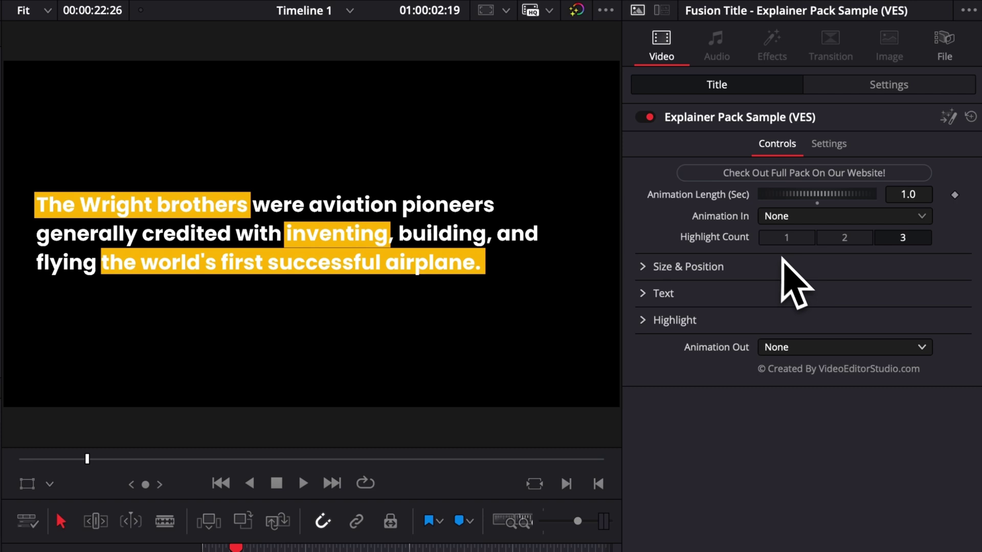
left_click(800, 240)
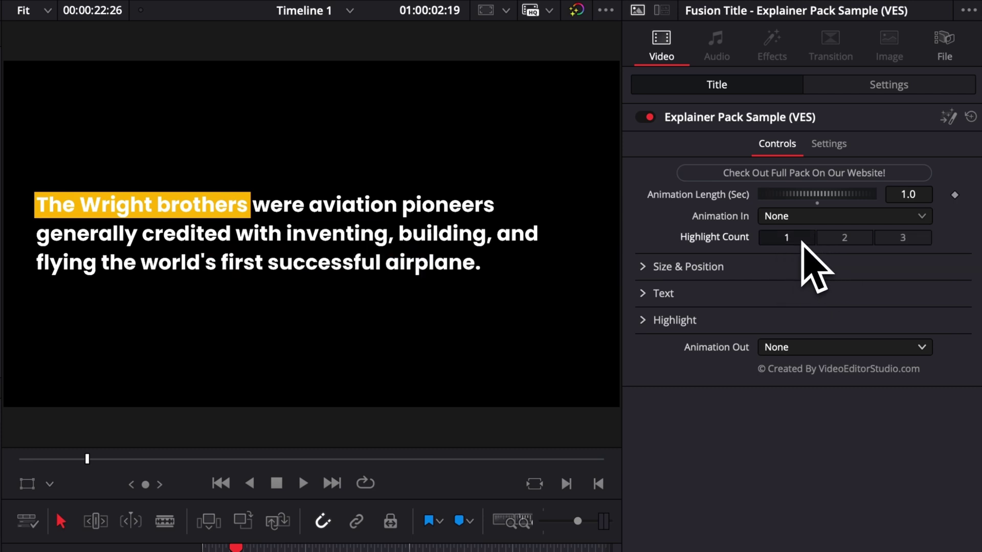
left_click(838, 238)
left_click(905, 237)
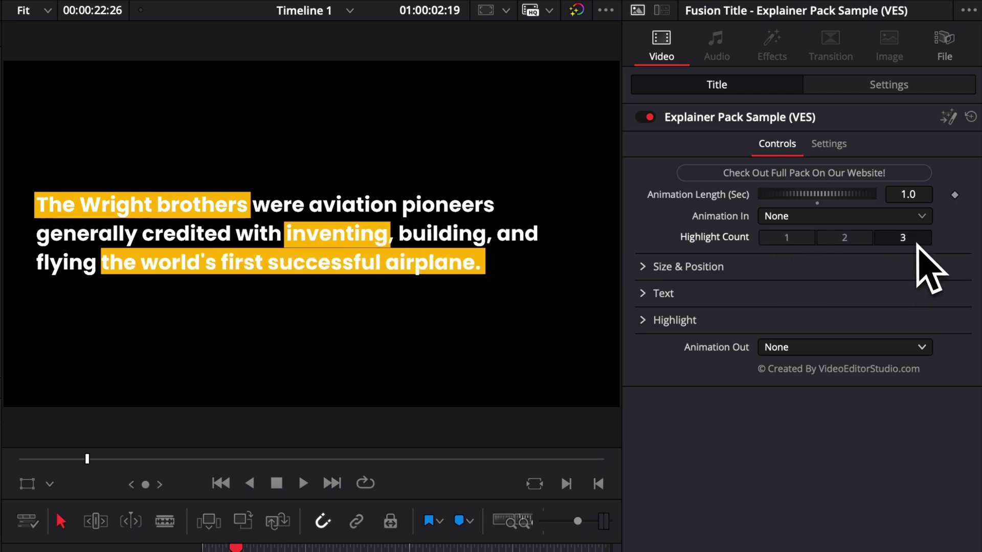
left_click(780, 239)
left_click(825, 239)
left_click(887, 238)
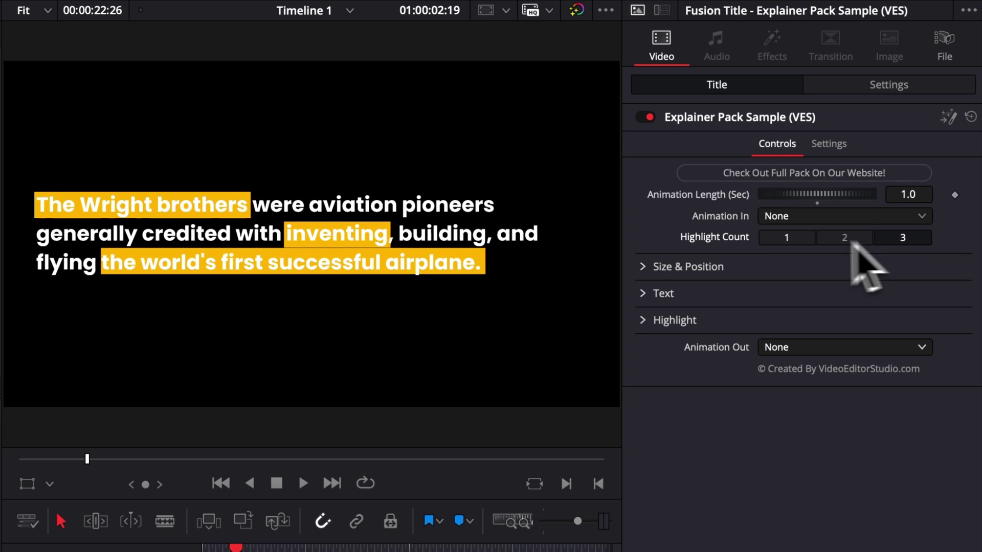
Set X Offset 0.025, Y Offset -0.062 and Size 0.97, then select the paragraph text
left_click(647, 267)
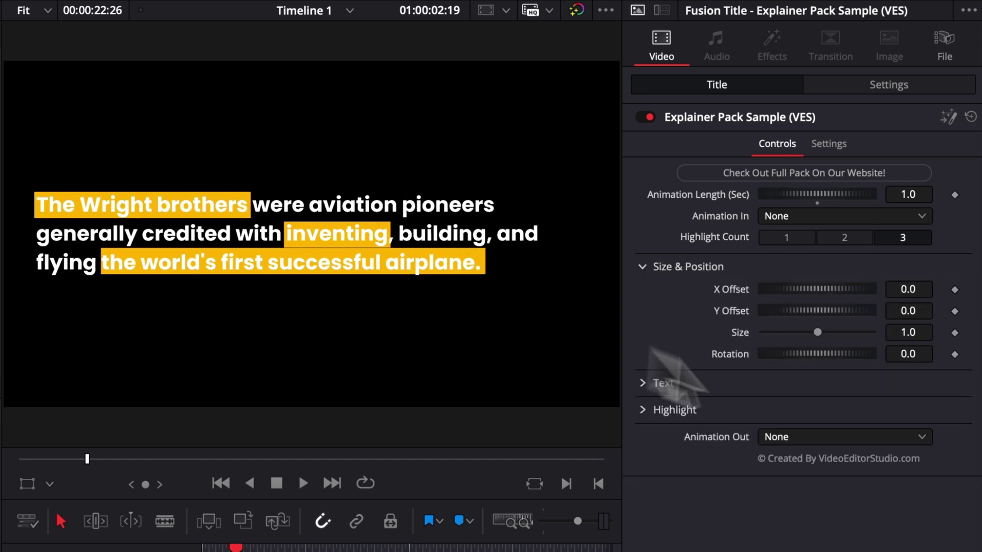
left_click_drag(908, 293, 893, 310)
mouse_move(816, 333)
left_mouse_down()
mouse_move(802, 333)
mouse_move(816, 333)
left_mouse_up()
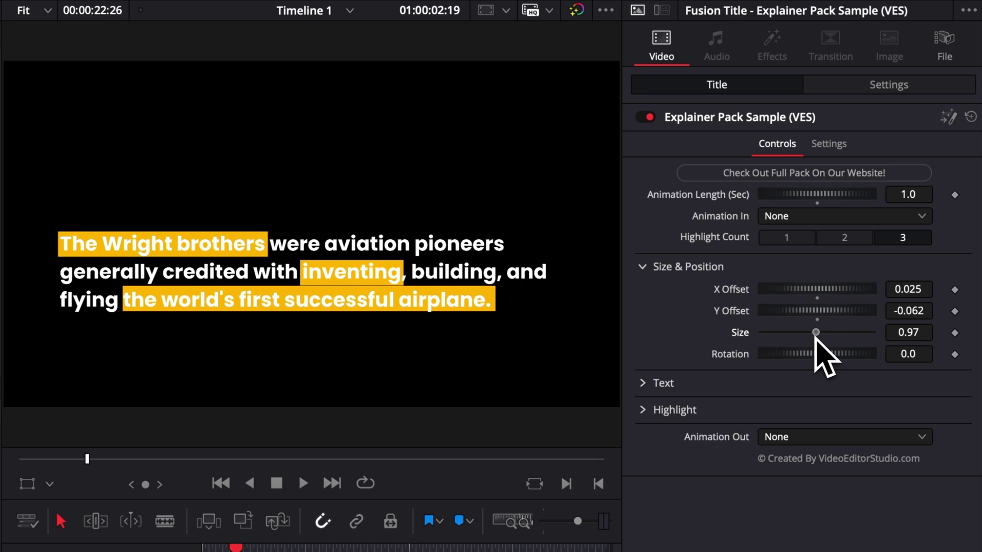
left_click(645, 267)
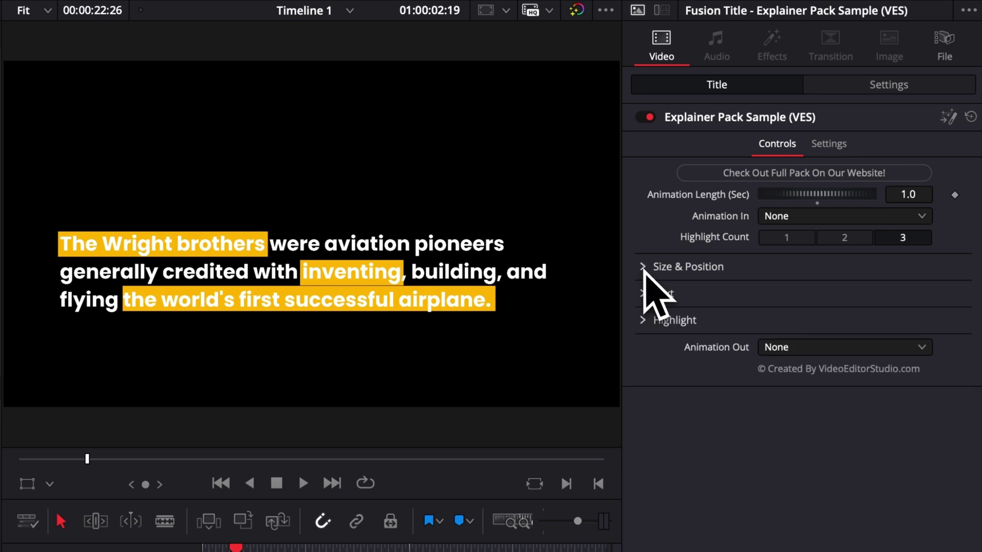
left_click(643, 294)
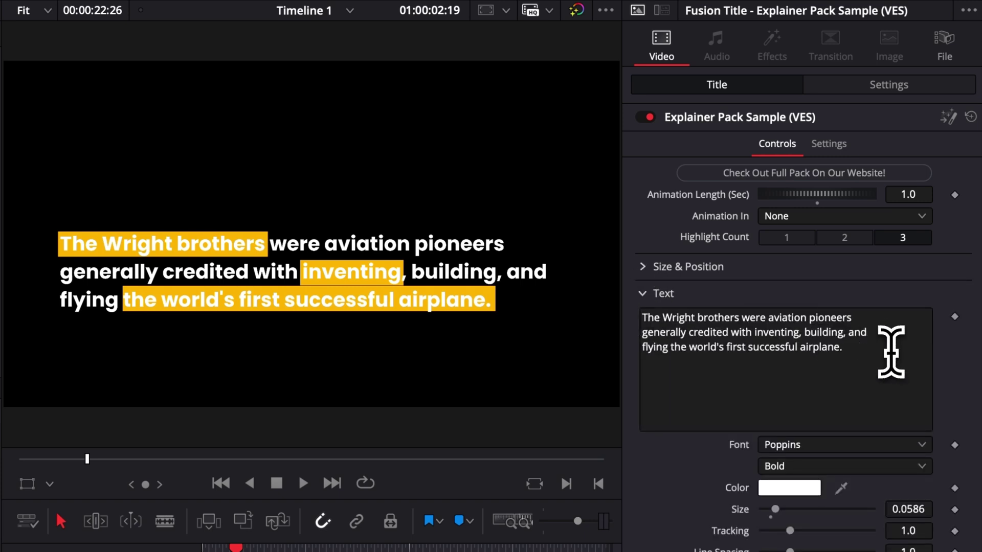
left_click_drag(864, 352, 642, 313)
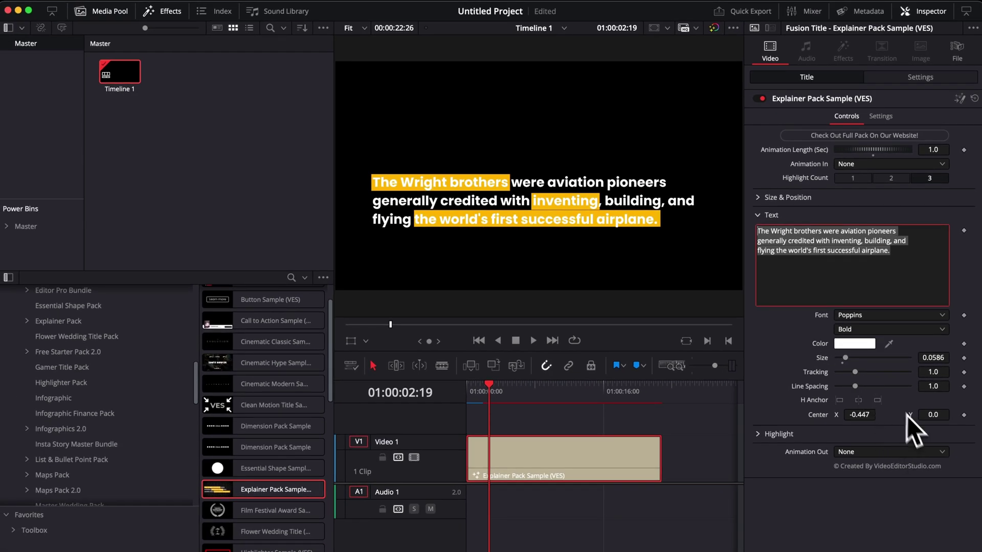
Set Highlight Height to 0.034 and expand the Highlight 1 settings
left_click(762, 211)
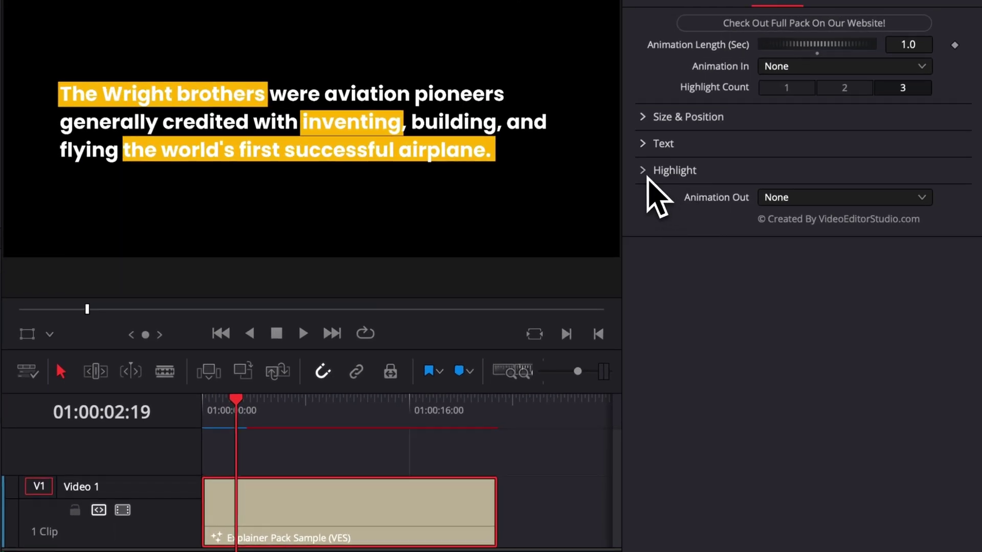
left_click(647, 176)
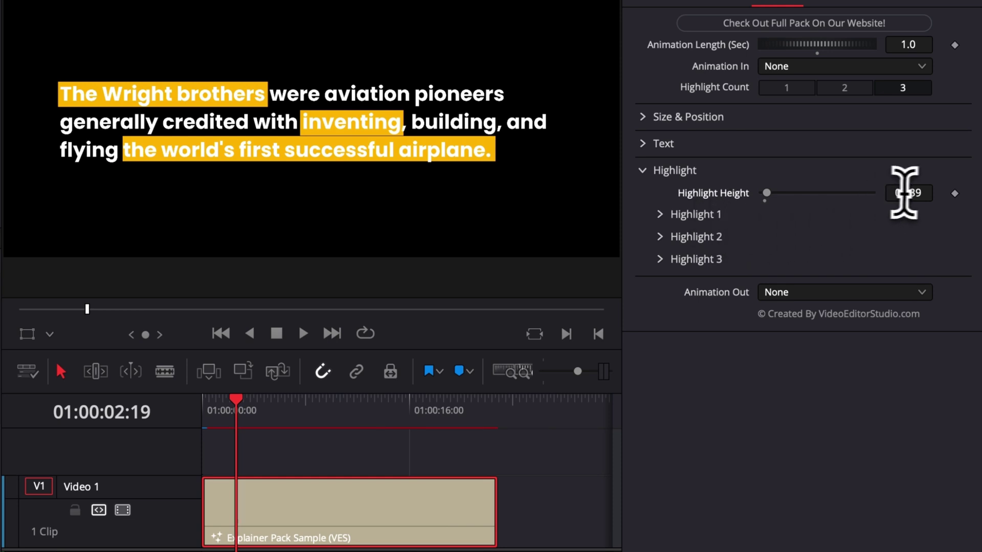
mouse_move(923, 193)
left_mouse_down()
mouse_move(935, 194)
mouse_move(919, 194)
left_mouse_up()
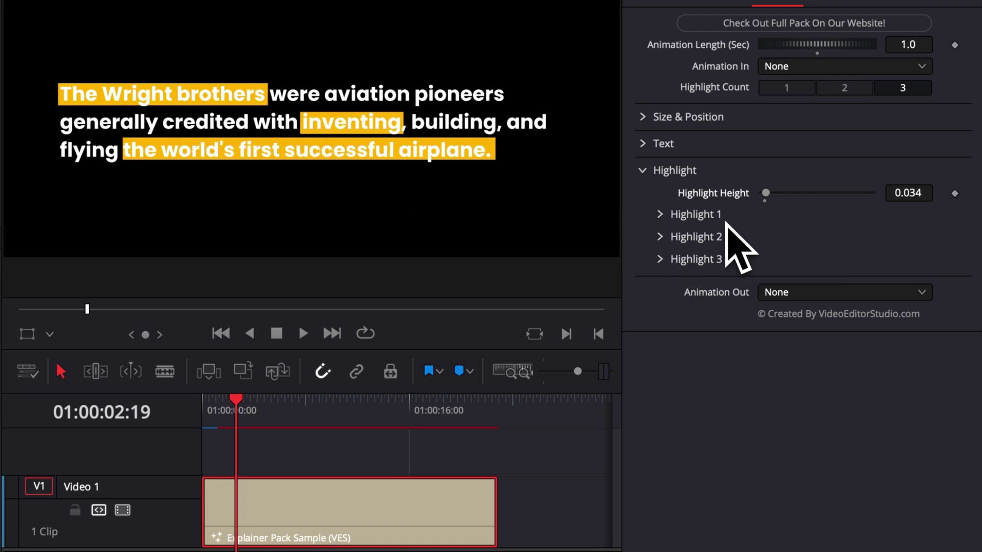
left_click(660, 215)
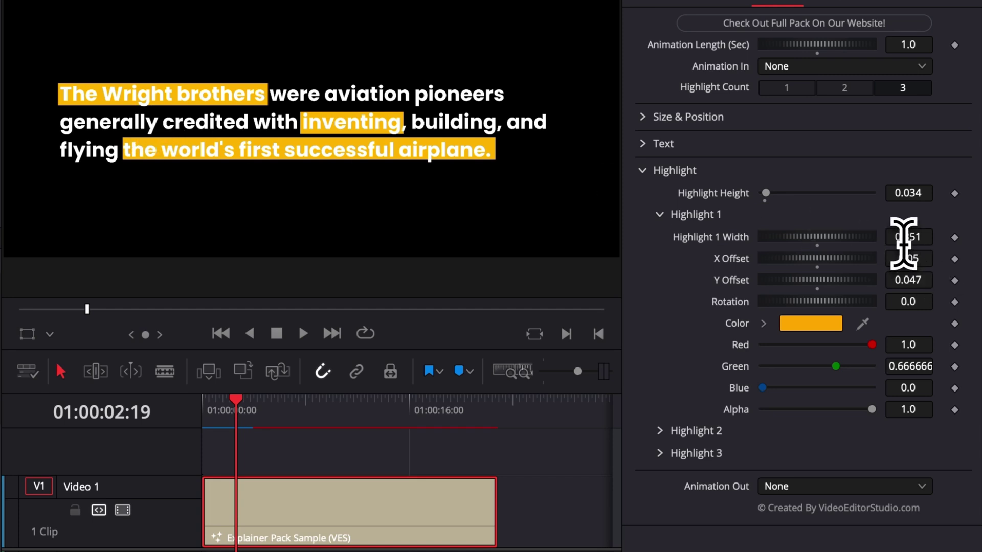
Widen Highlight 1 to 0.755 and change its colour to red
left_click_drag(901, 237, 931, 238)
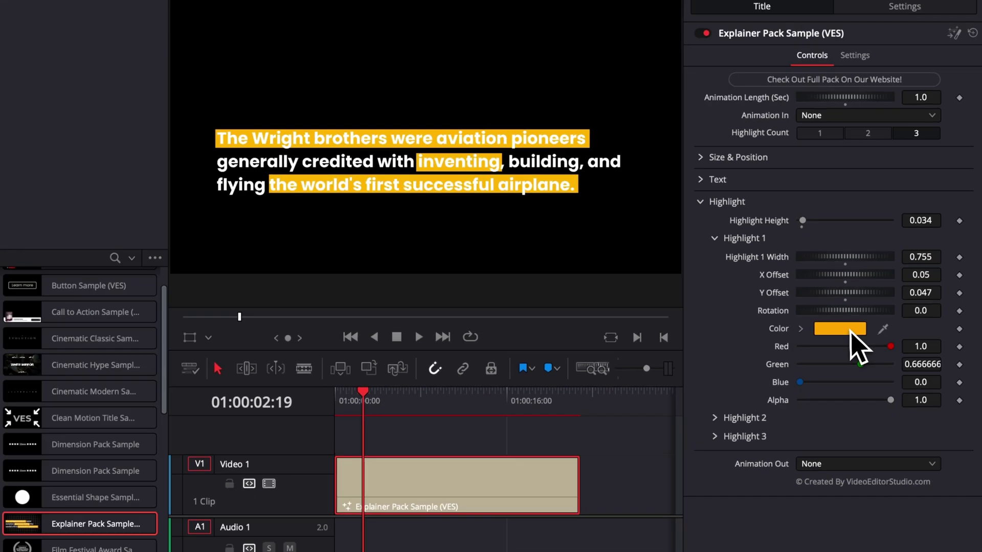
left_click(811, 323)
left_click(931, 398)
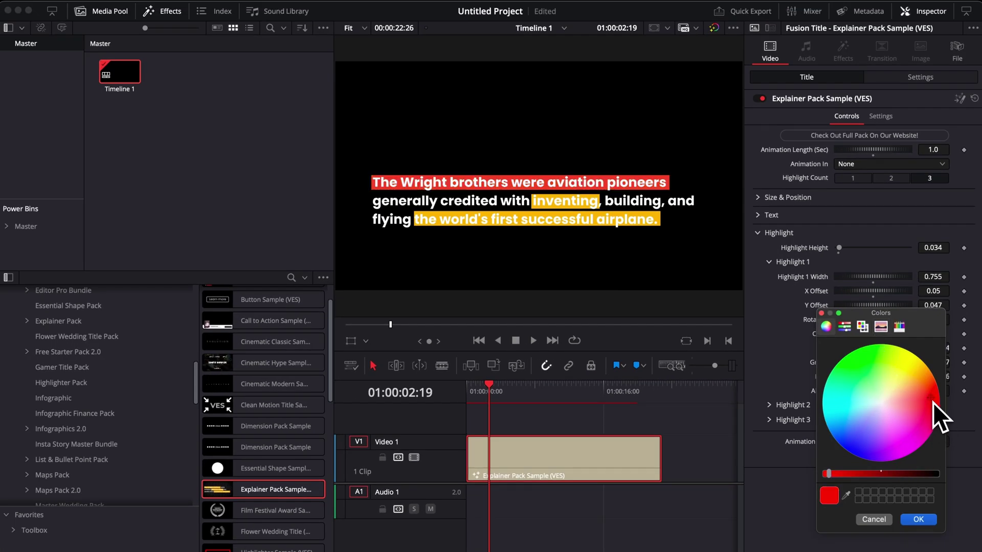
left_click(920, 520)
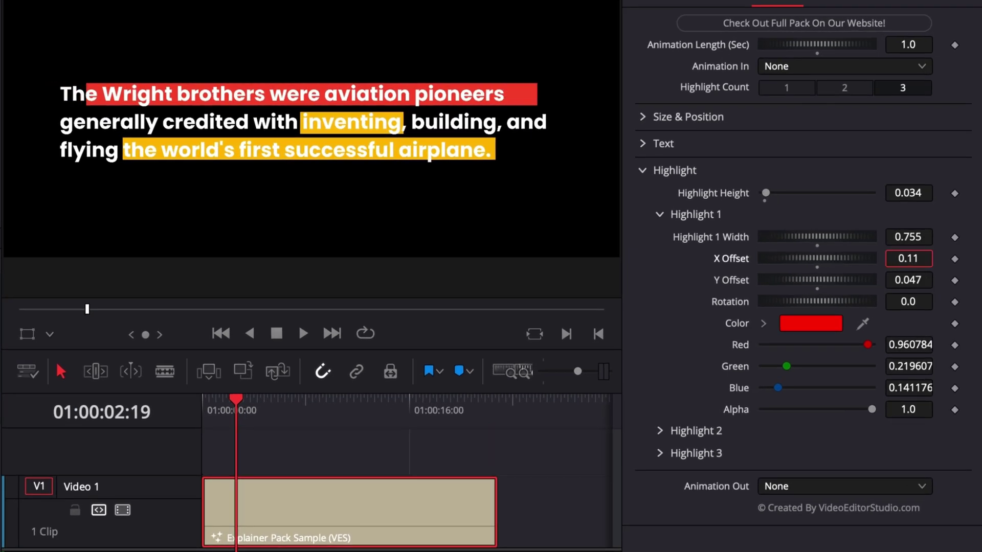
Move Highlight 1 to X Offset 0.043, Y Offset 0.0 on the second line, then replay the title
left_click_drag(817, 259, 797, 258)
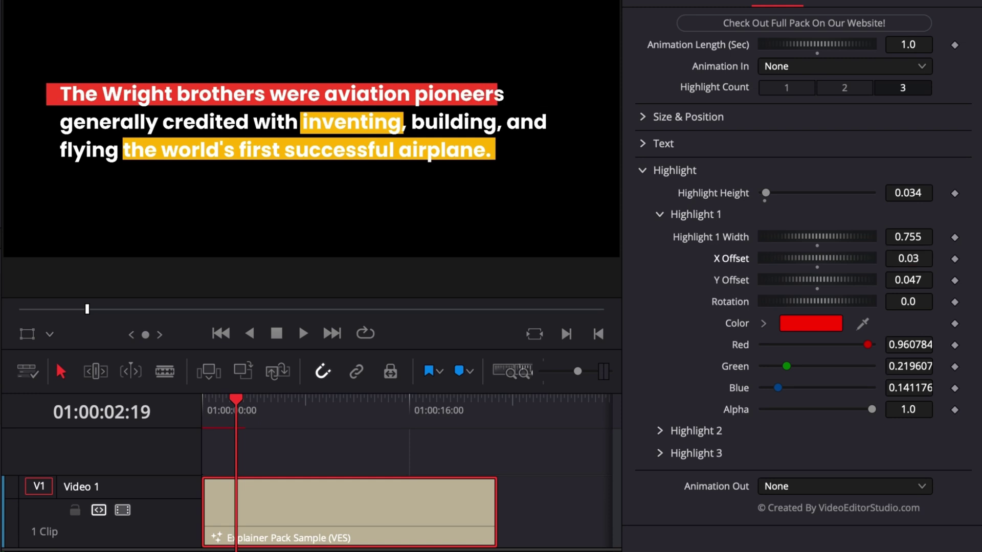
left_click_drag(902, 280, 891, 280)
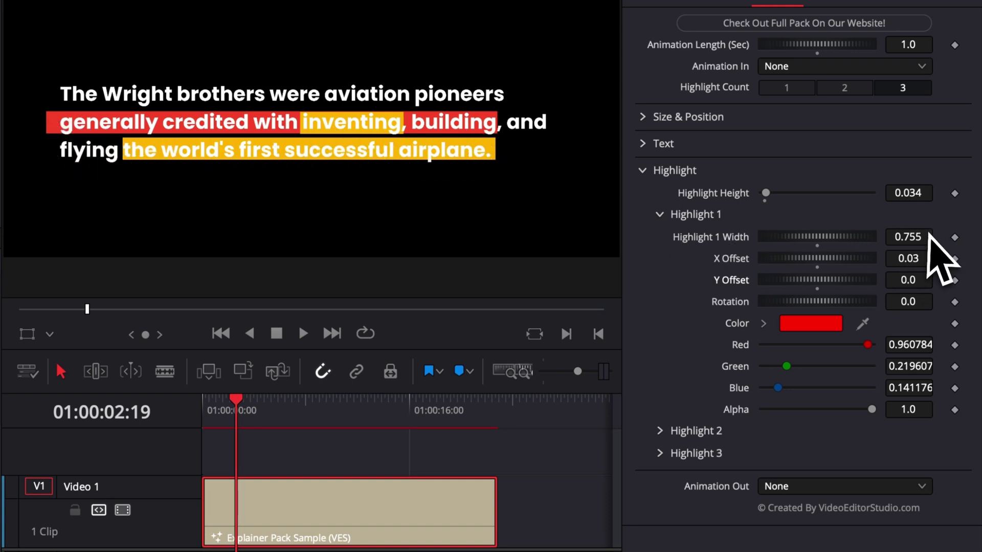
left_click_drag(905, 258, 920, 258)
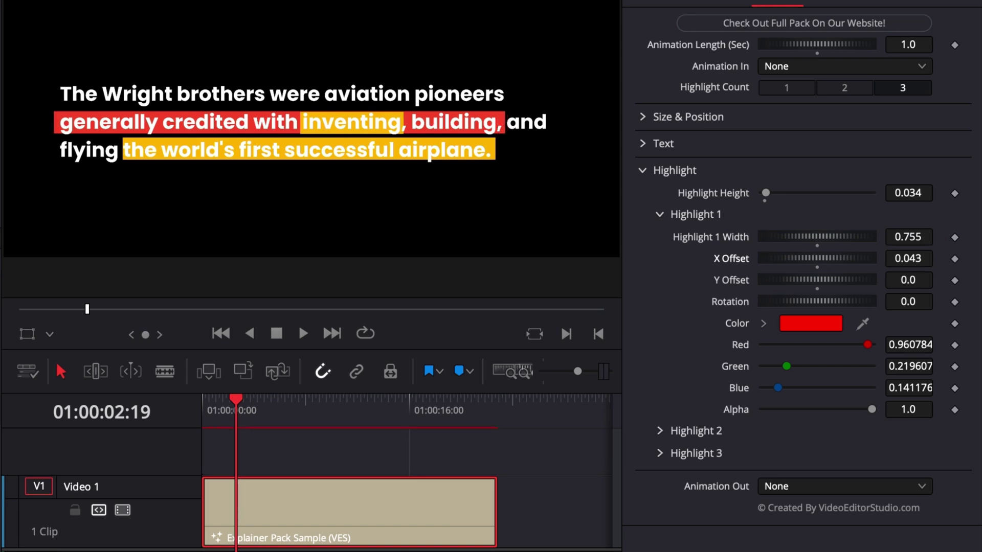
left_click(211, 412)
key("space")
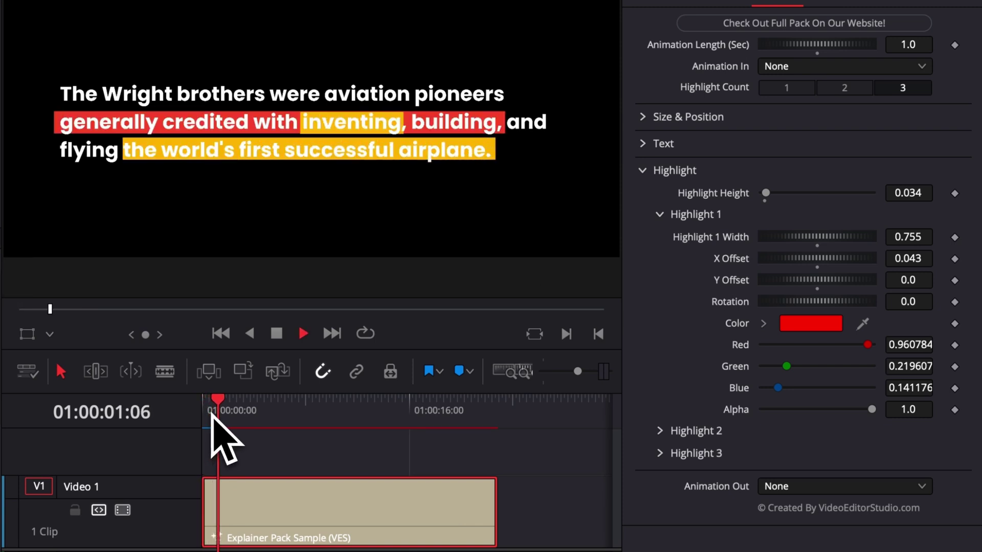
Replay the red-and-yellow highlight animation twice from the start, then collapse Highlight 1's settings
left_click(211, 411)
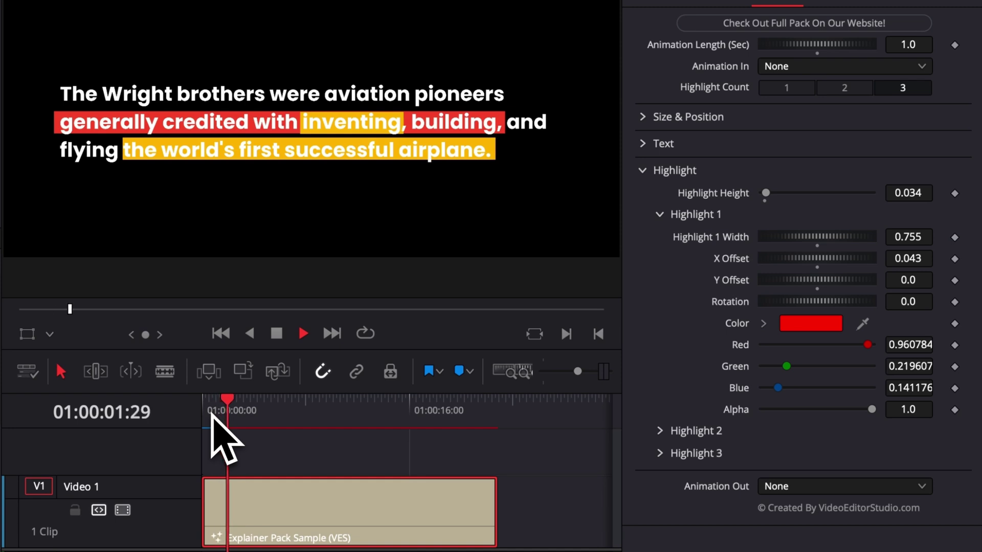
left_click(211, 412)
left_click(680, 215)
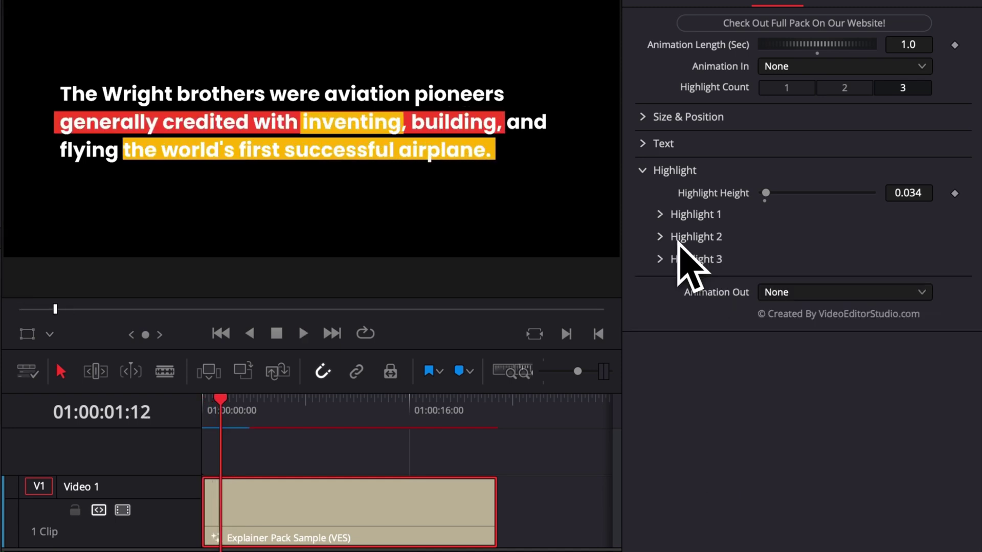
Briefly expand Highlight 2 and Highlight 3 settings, then collapse each again
left_click(661, 236)
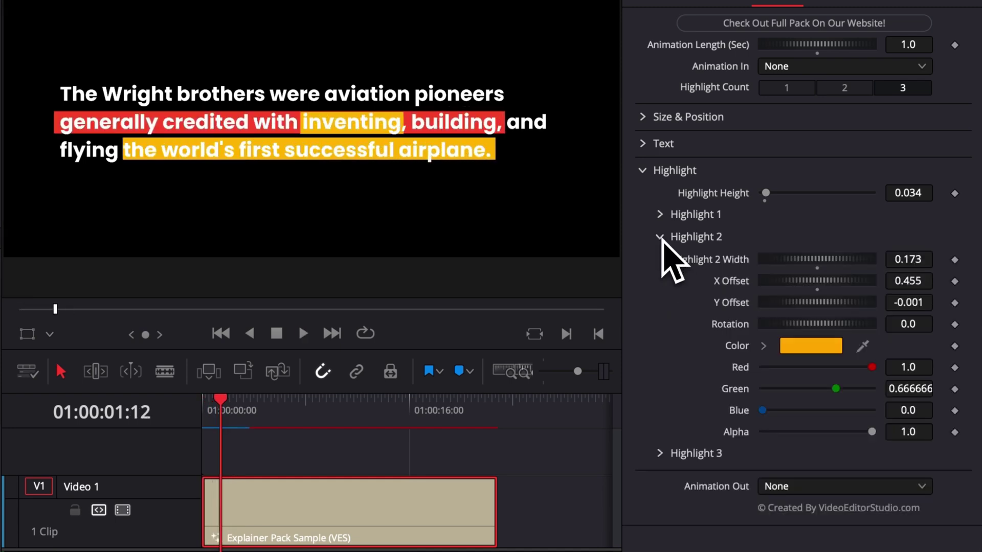
left_click(661, 236)
left_click(661, 260)
left_click(661, 259)
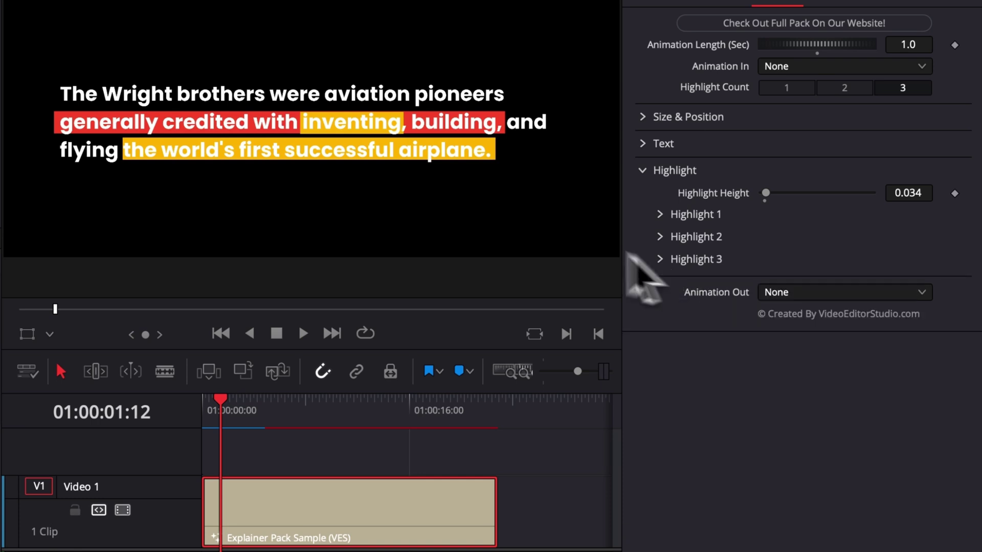